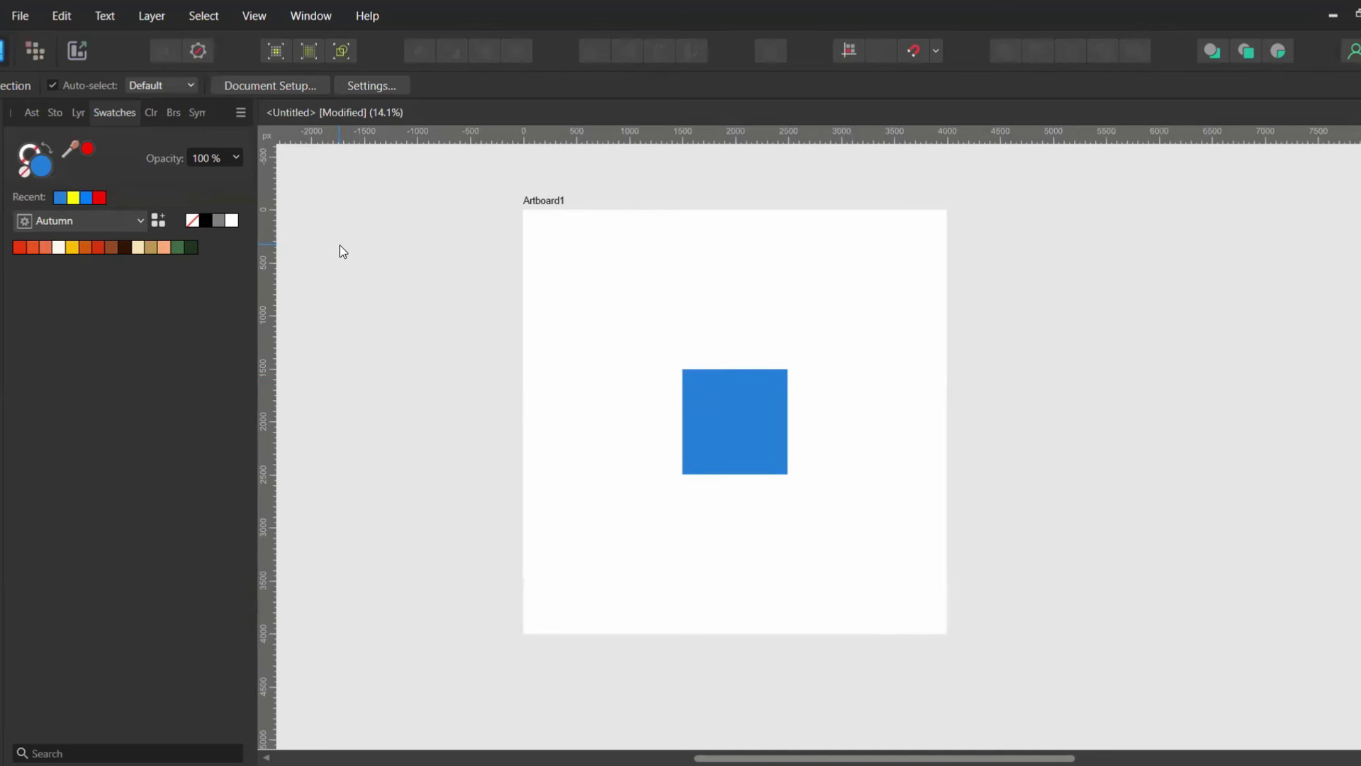
Step: Add an empty document palette named 'New palette' and select the blue square
{"action": "left_click", "coordinate": [241, 113]}
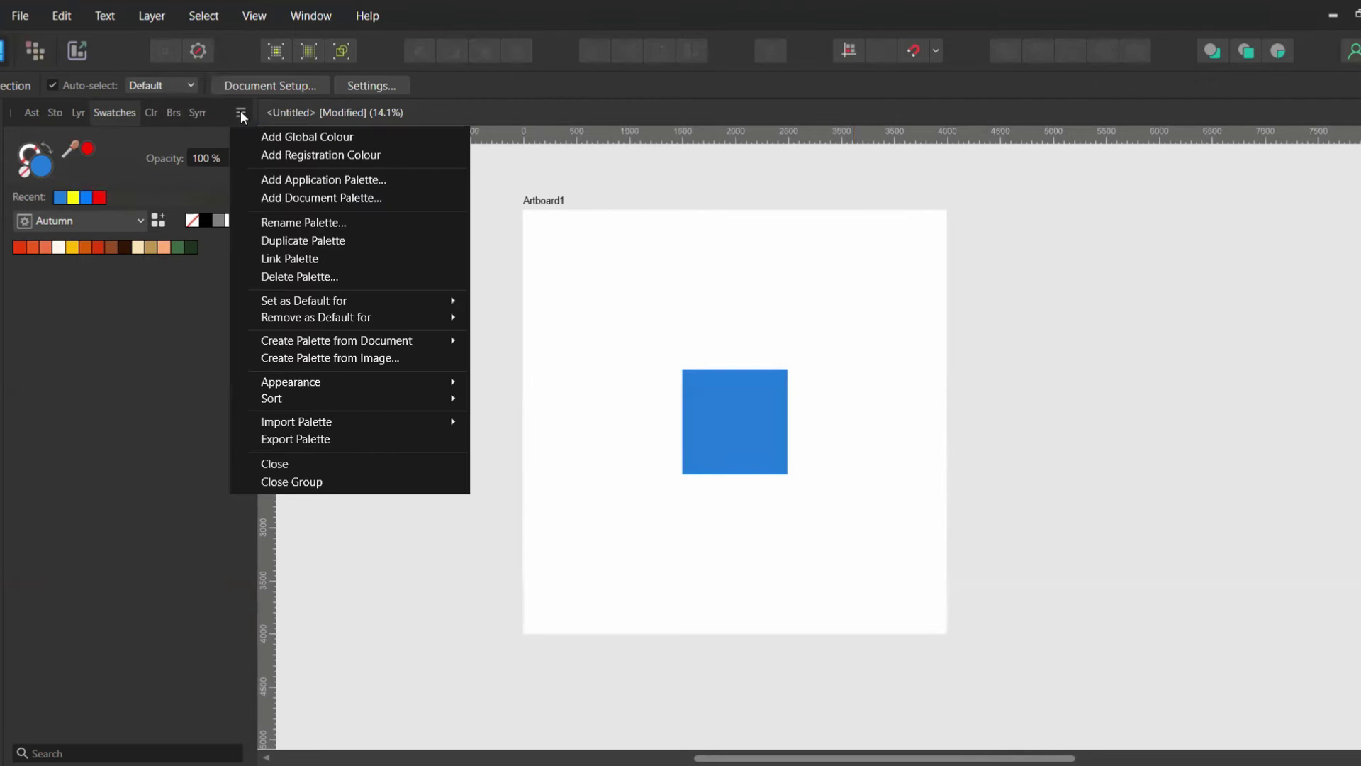
{"action": "left_click", "coordinate": [398, 198]}
{"action": "type", "text": "New palette"}
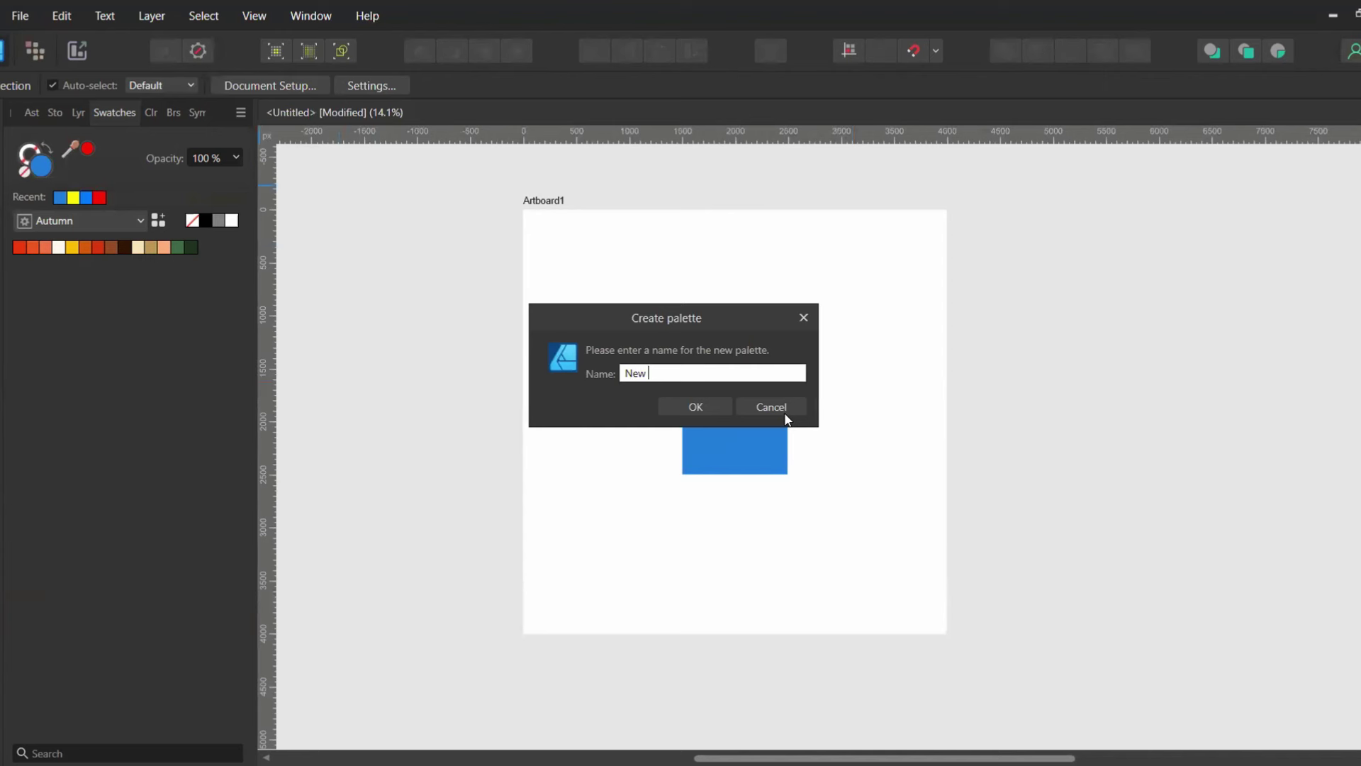
{"action": "left_click", "coordinate": [685, 411]}
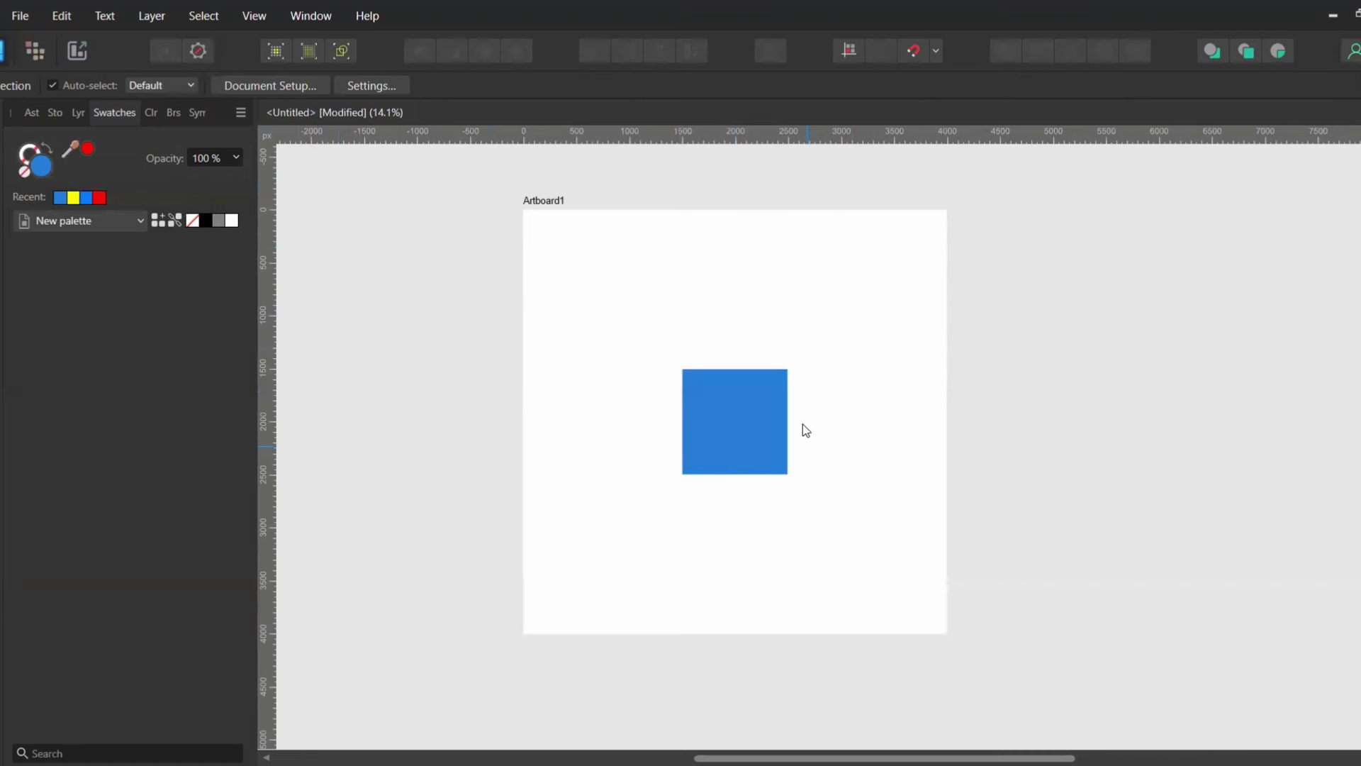
{"action": "left_click", "coordinate": [751, 410]}
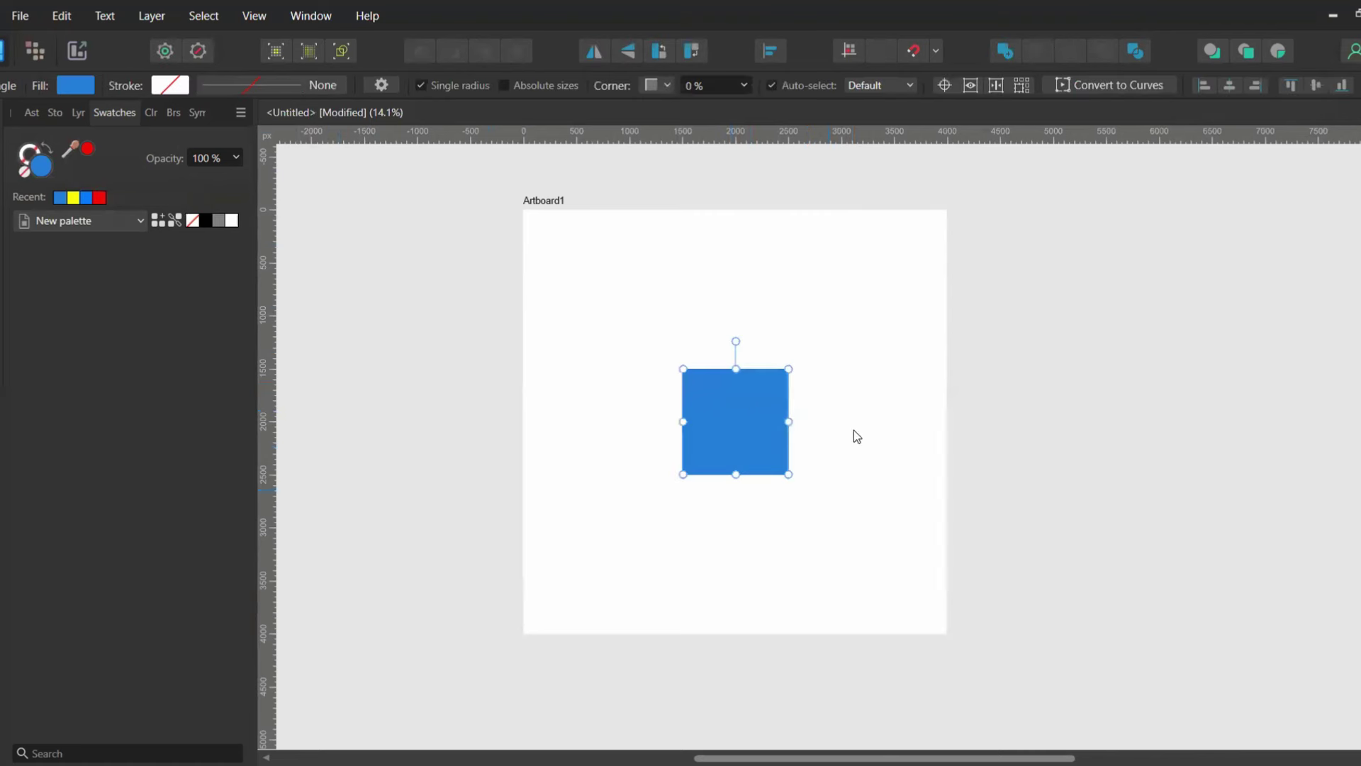
Step: Add a yellow, red and blue colour chord from the square's blue to New palette
{"action": "left_click", "coordinate": [151, 114]}
{"action": "left_click", "coordinate": [241, 113]}
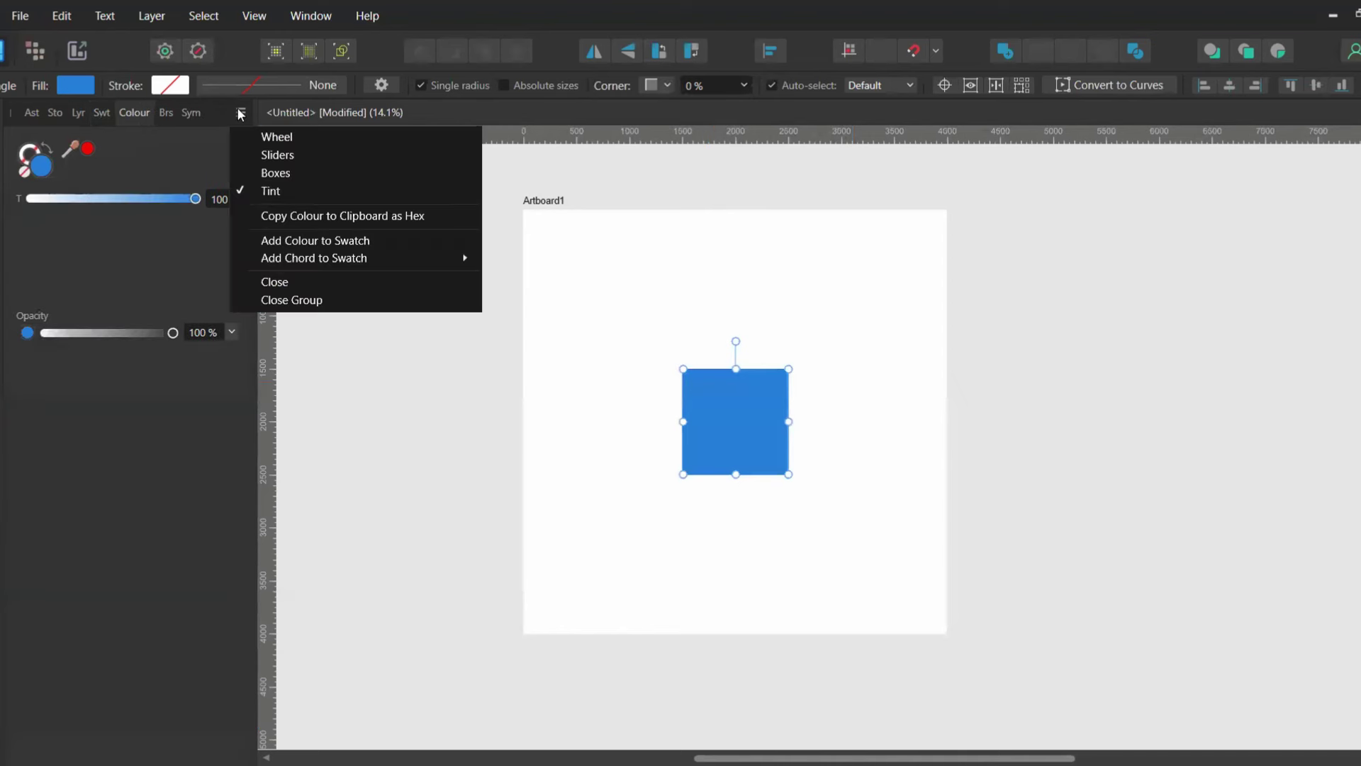
{"action": "mouse_move", "coordinate": [428, 263]}
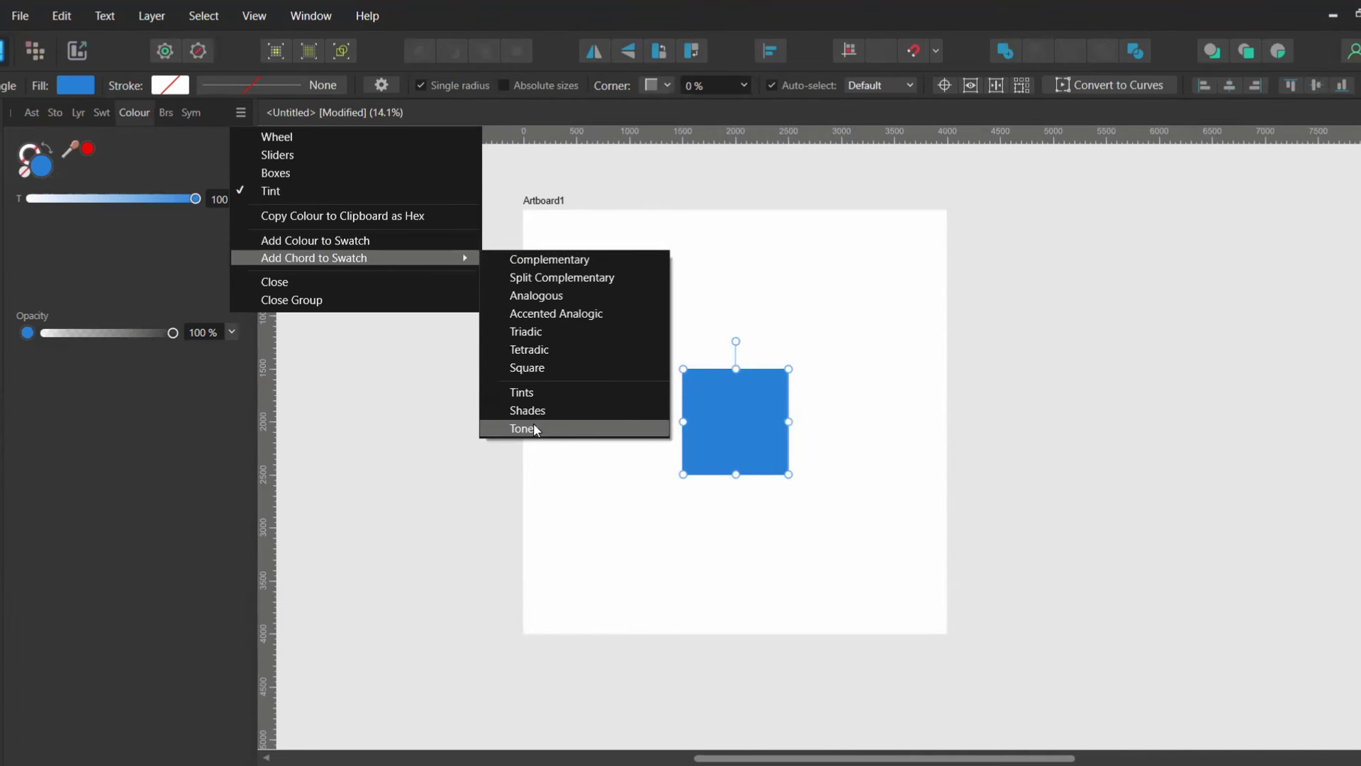
{"action": "left_click", "coordinate": [536, 278]}
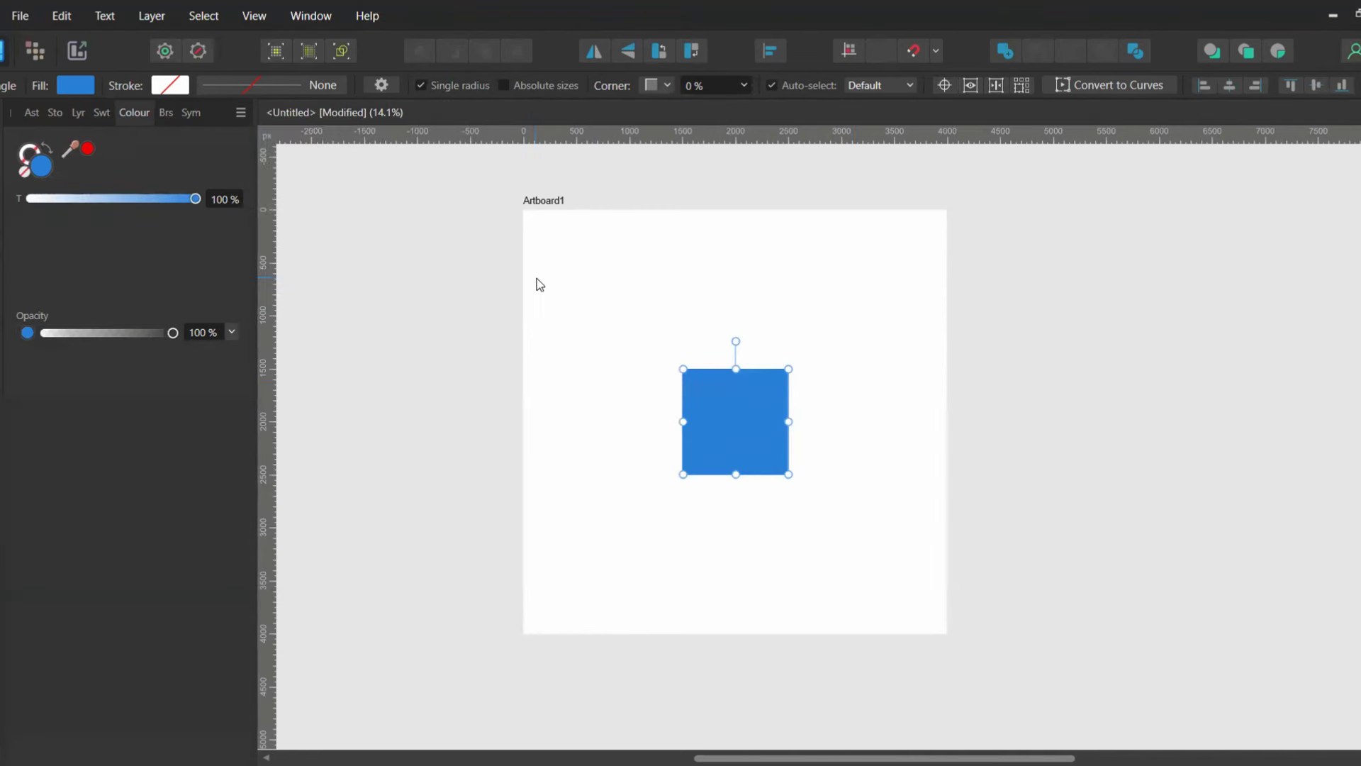
{"action": "left_click", "coordinate": [106, 112]}
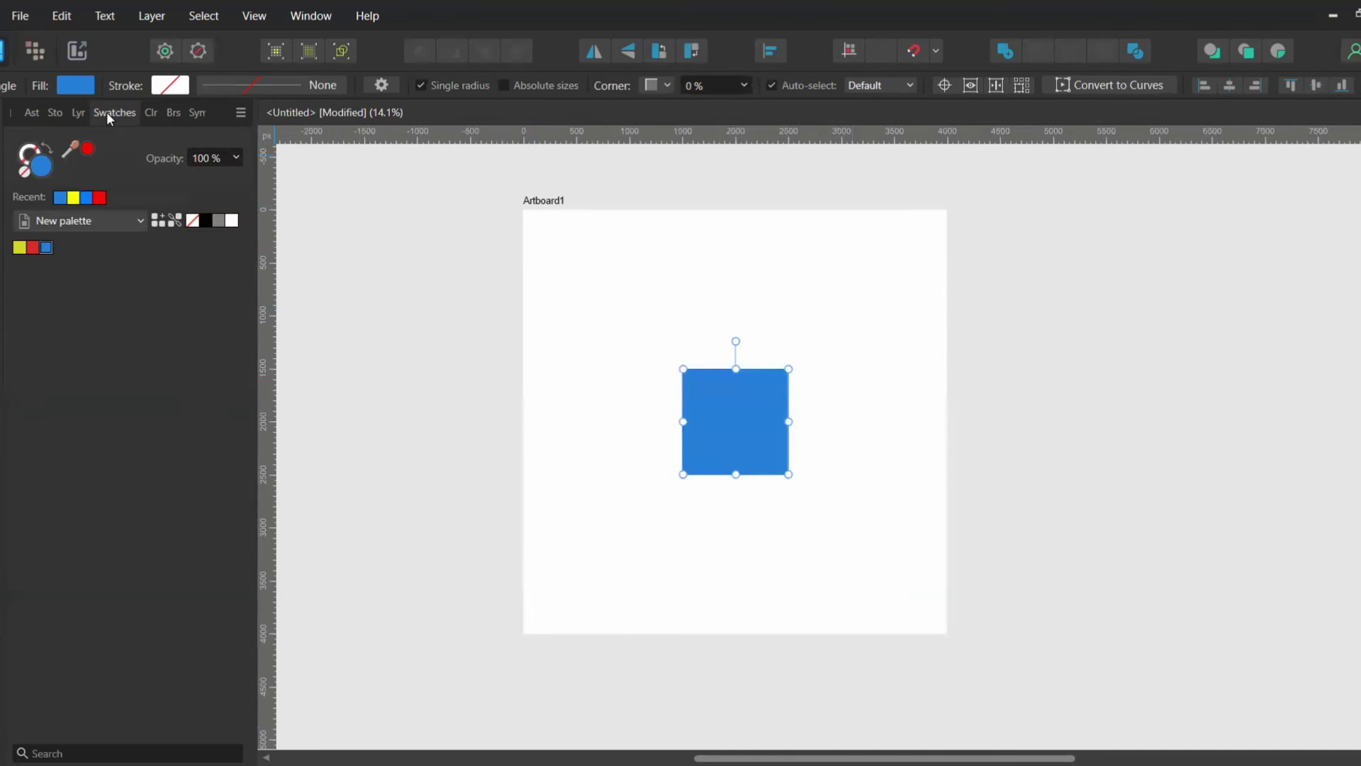
Step: Fill the square with the red swatch, lower its lightness to 10, then adjust the yellow swatch's saturation
{"action": "double_click", "coordinate": [32, 250]}
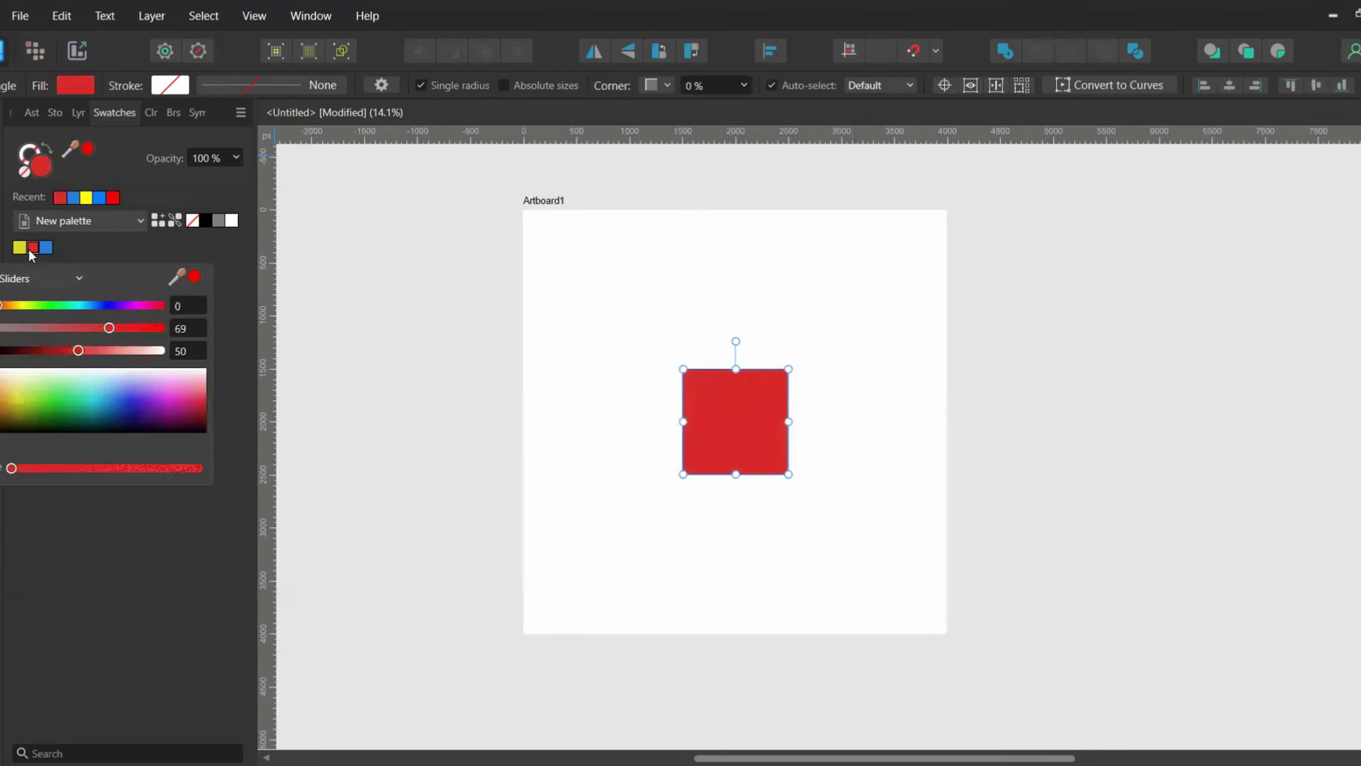
{"action": "left_click_drag", "start_coordinate": [78, 351], "coordinate": [14, 350]}
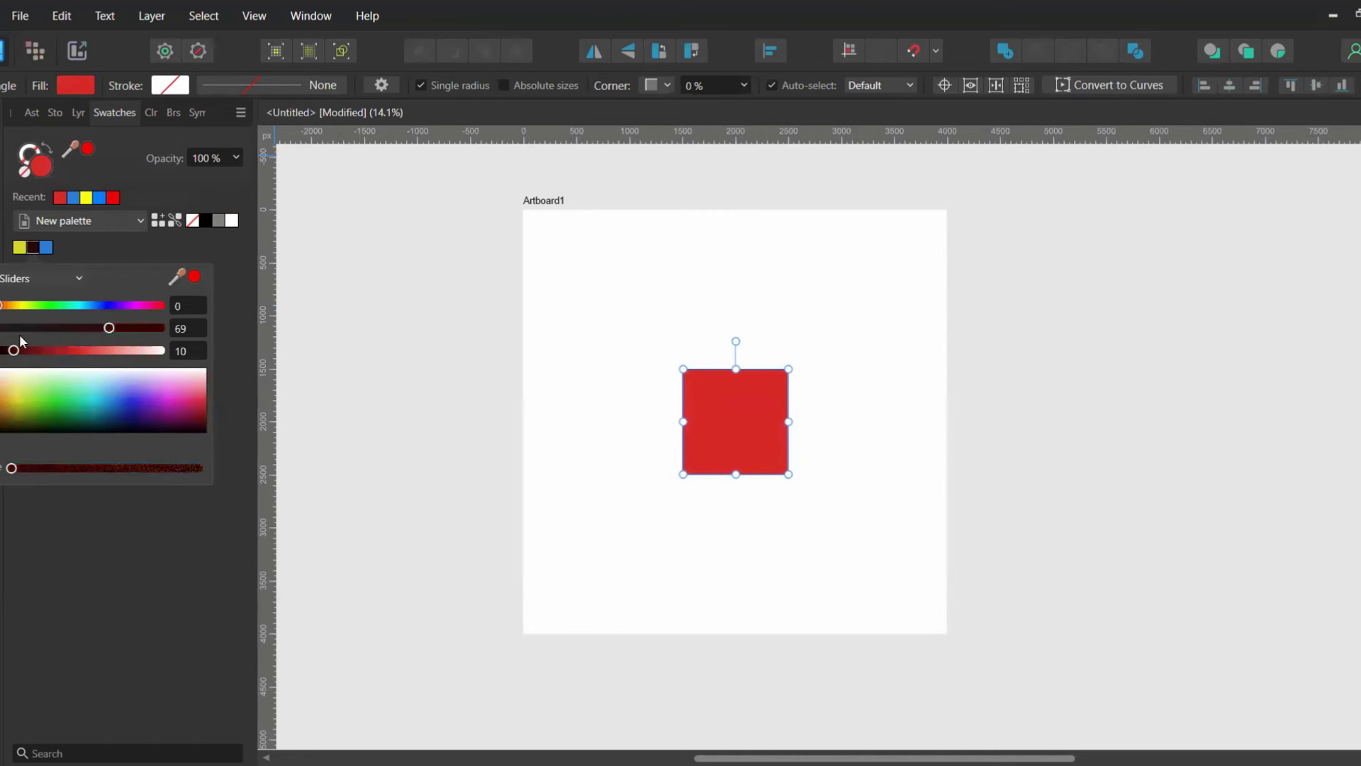
{"action": "double_click", "coordinate": [19, 247]}
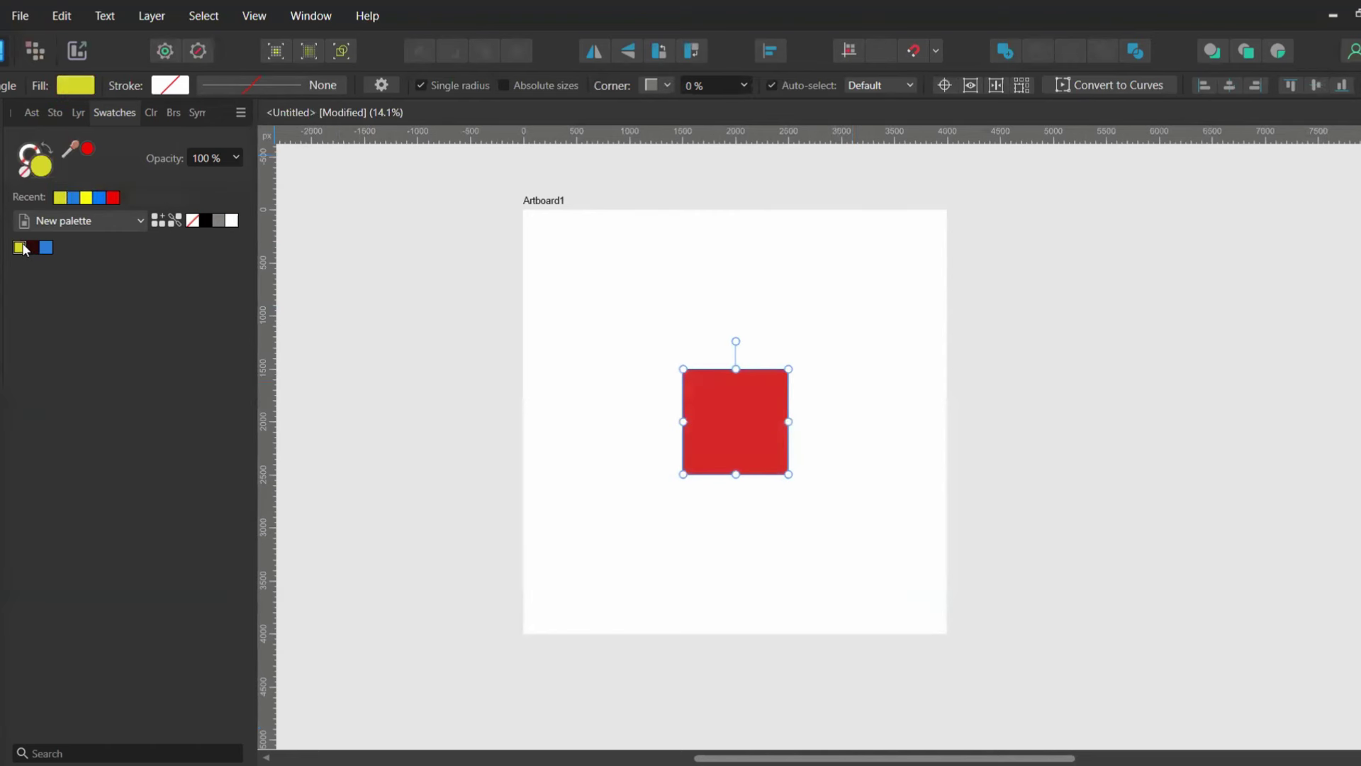
{"action": "mouse_move", "coordinate": [37, 329]}
{"action": "left_mouse_down"}
{"action": "mouse_move", "coordinate": [116, 331]}
{"action": "mouse_move", "coordinate": [58, 330]}
{"action": "left_mouse_up"}
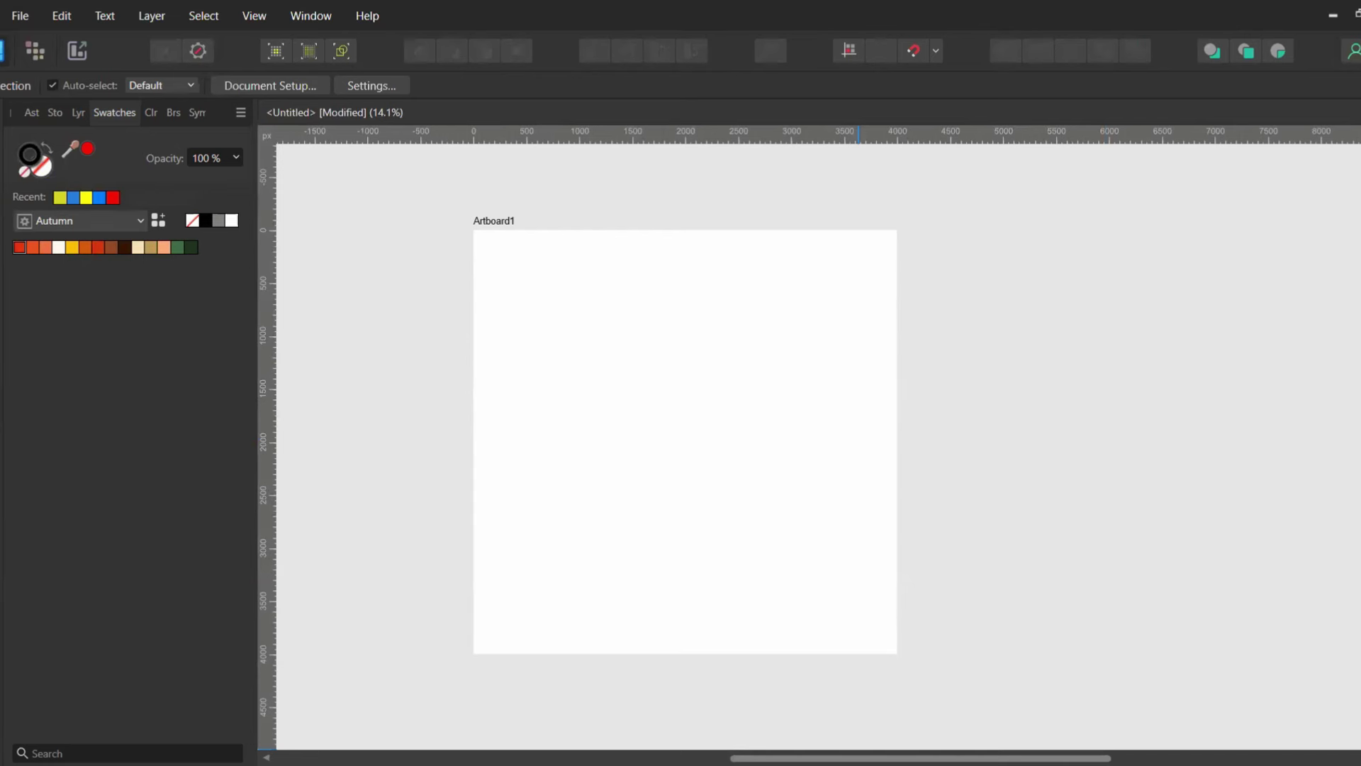
Step: Draw a tall closed leaf outline with the Pencil tool
{"action": "key", "text": "n"}
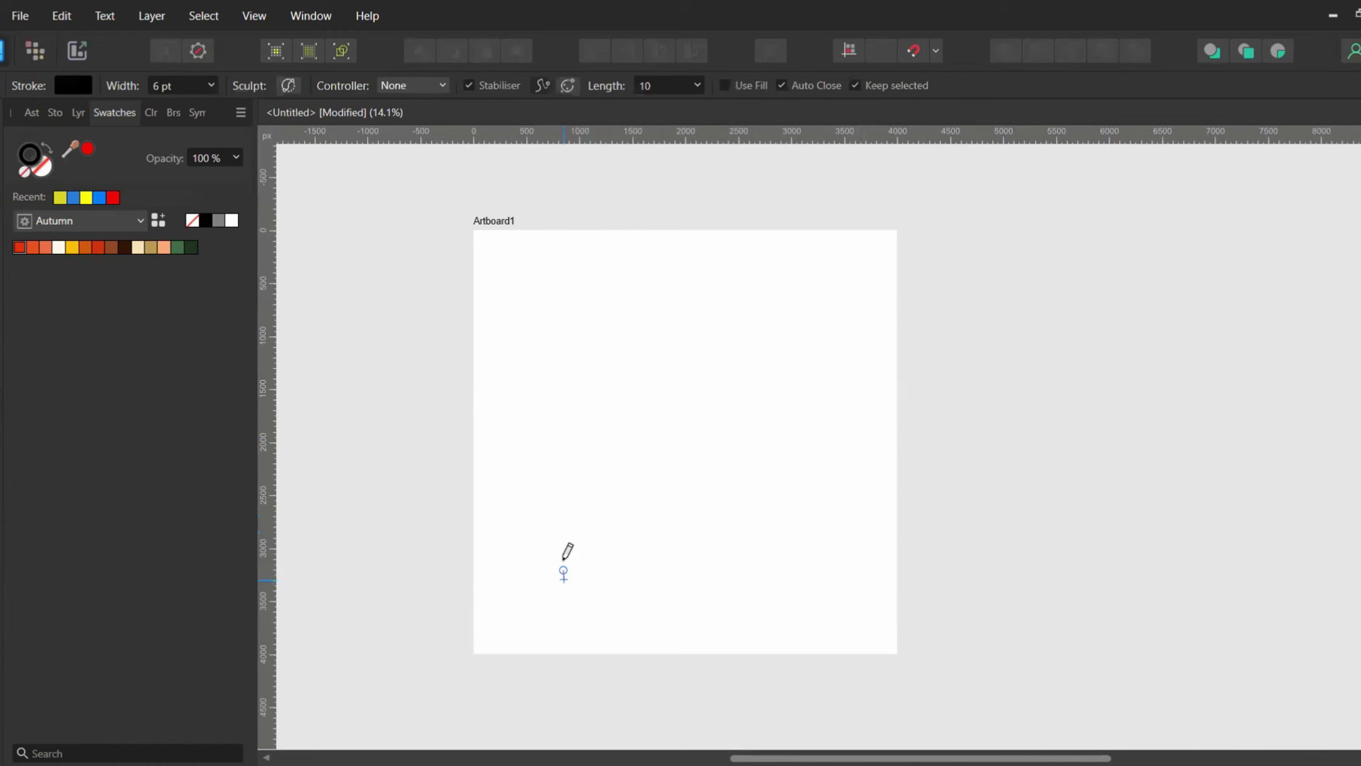
{"action": "mouse_move", "coordinate": [563, 578]}
{"action": "left_mouse_down"}
{"action": "mouse_move", "coordinate": [565, 491]}
{"action": "mouse_move", "coordinate": [598, 398]}
{"action": "mouse_move", "coordinate": [650, 316]}
{"action": "mouse_move", "coordinate": [625, 478]}
{"action": "mouse_move", "coordinate": [564, 577]}
{"action": "left_mouse_up"}
{"action": "key", "text": "v"}
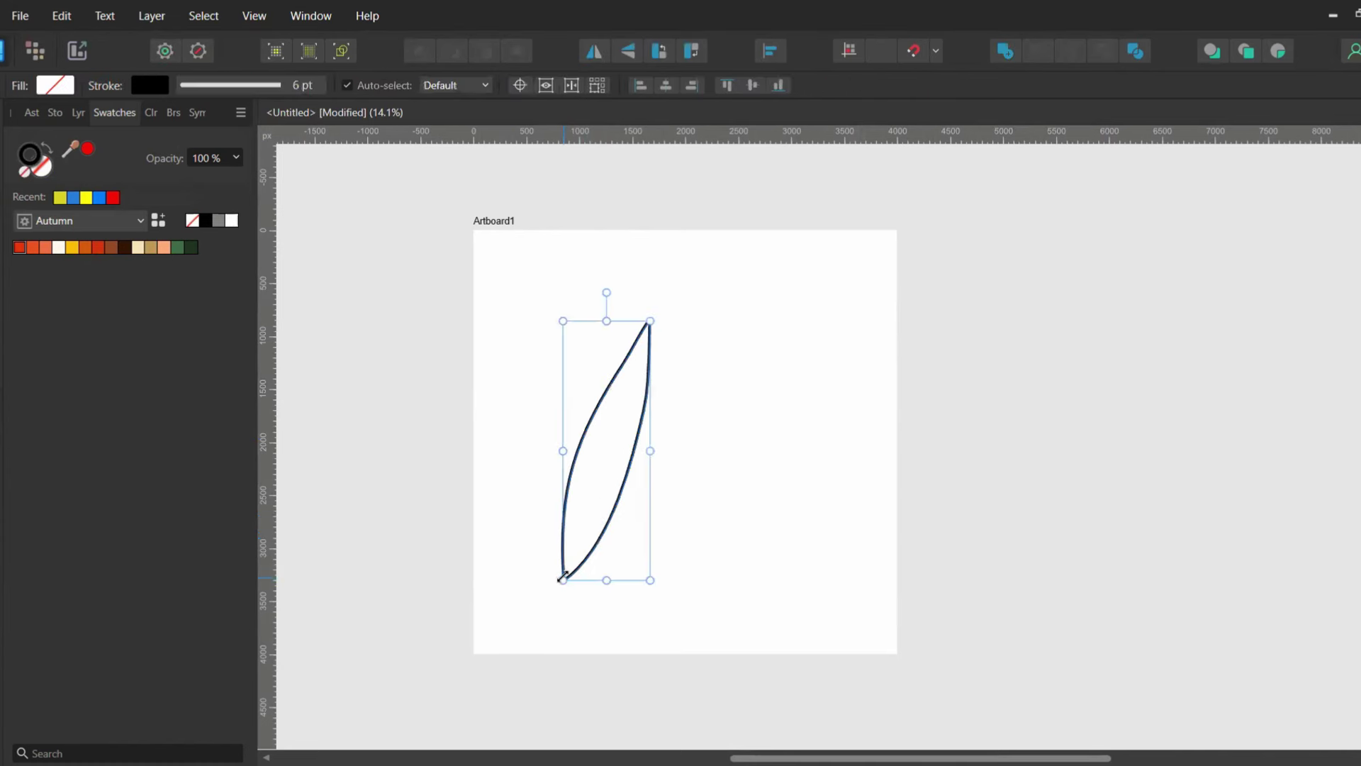
Step: Alt-drag a copy of the leaf to the right and marquee-select the left leaf's top nodes
{"action": "left_click_drag", "start_coordinate": [581, 523], "coordinate": [717, 522]}
{"action": "key", "text": "a"}
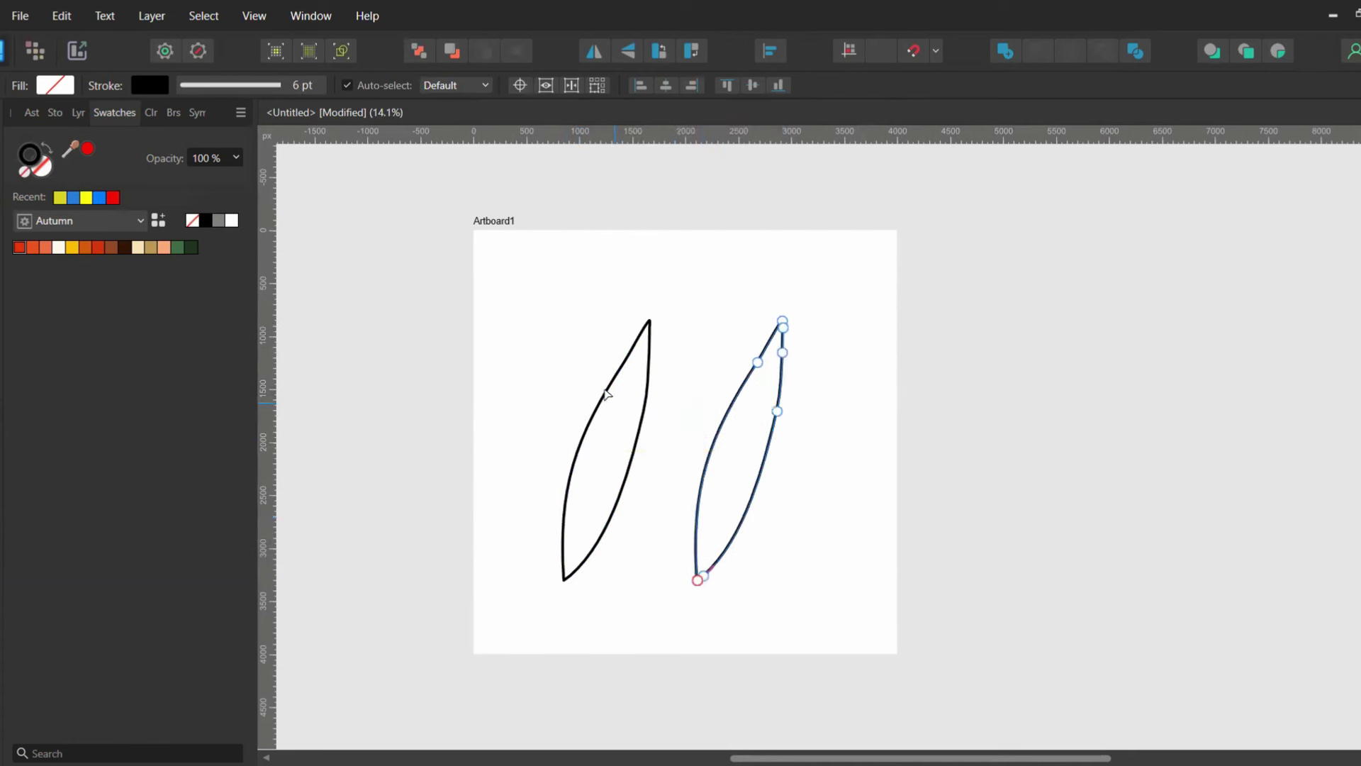
{"action": "left_click", "coordinate": [604, 392]}
{"action": "left_click_drag", "start_coordinate": [575, 342], "coordinate": [664, 438]}
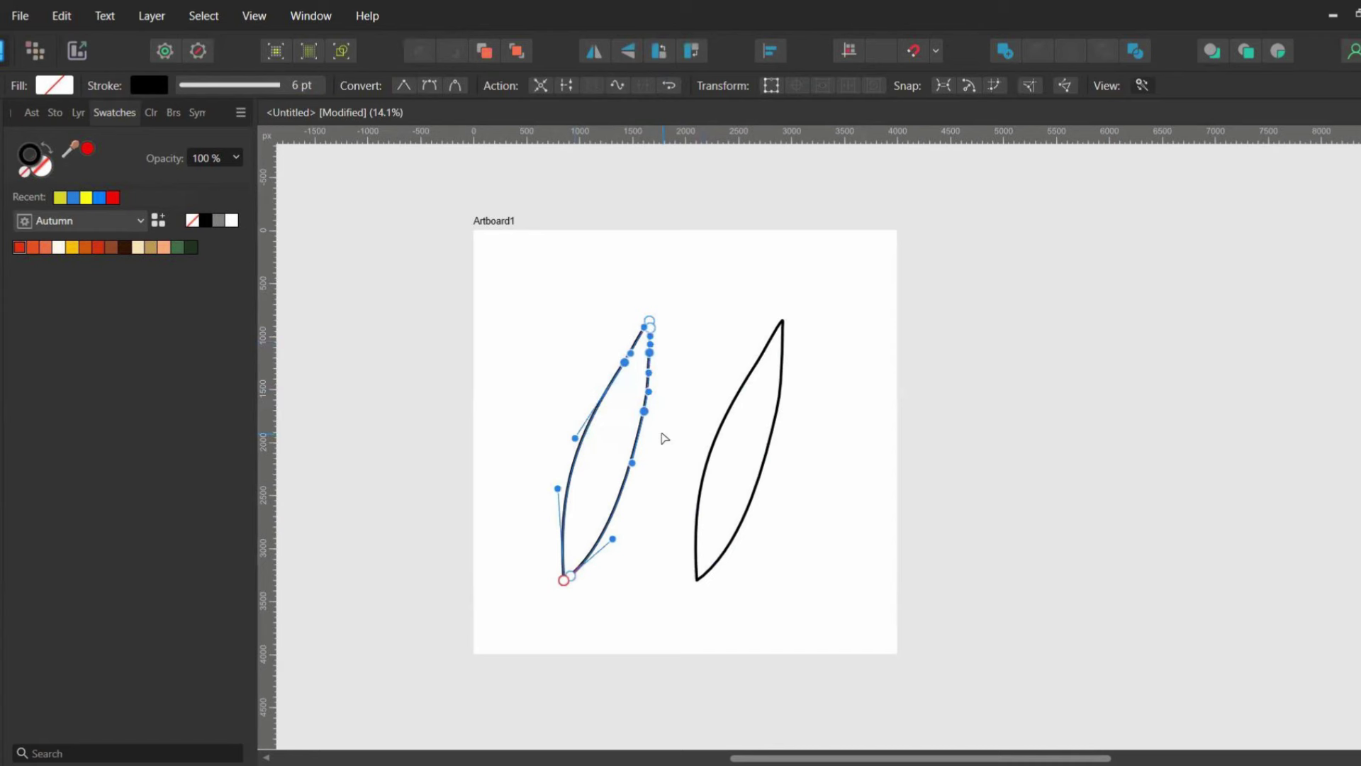
Step: Remove the right leaf's top nodes with Fit to Curve Delete Node, then deselect it
{"action": "left_click", "coordinate": [664, 438]}
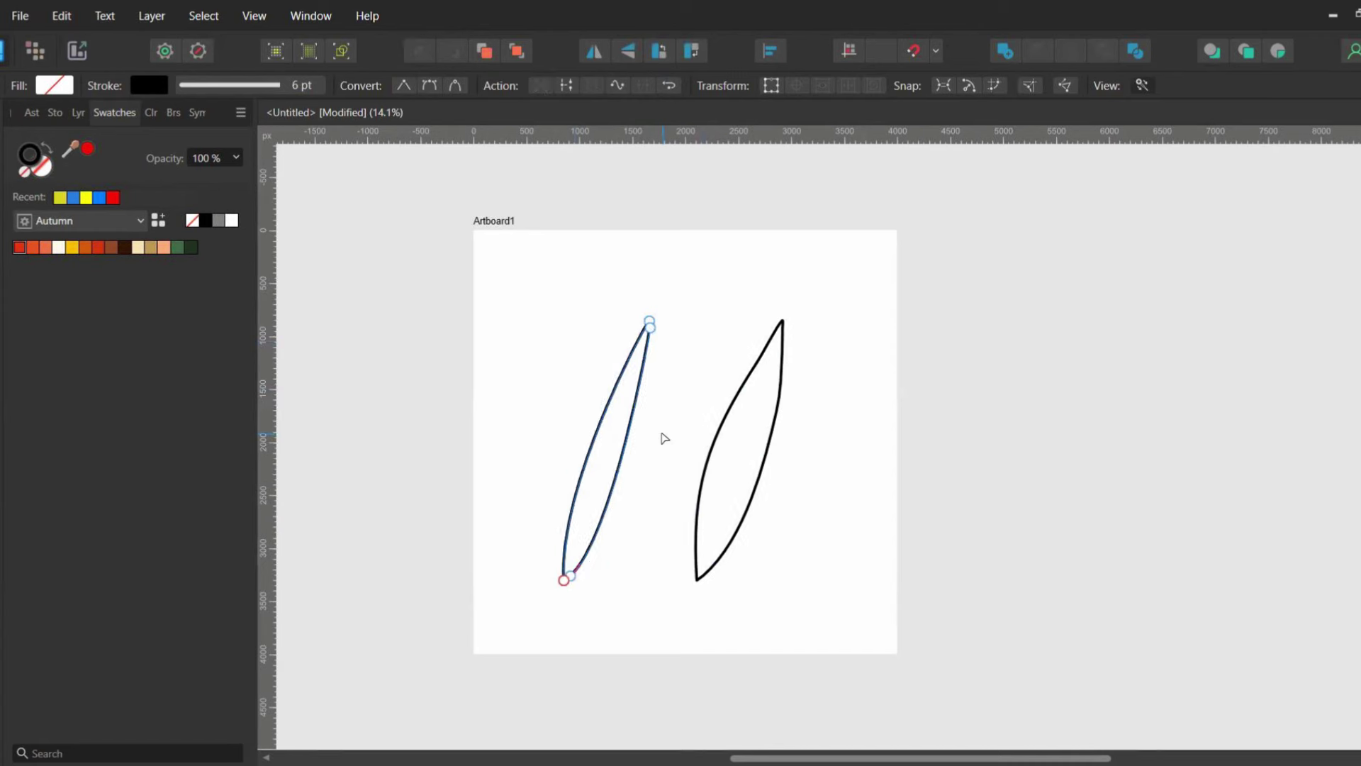
{"action": "left_click", "coordinate": [721, 403]}
{"action": "left_click_drag", "start_coordinate": [720, 331], "coordinate": [799, 452]}
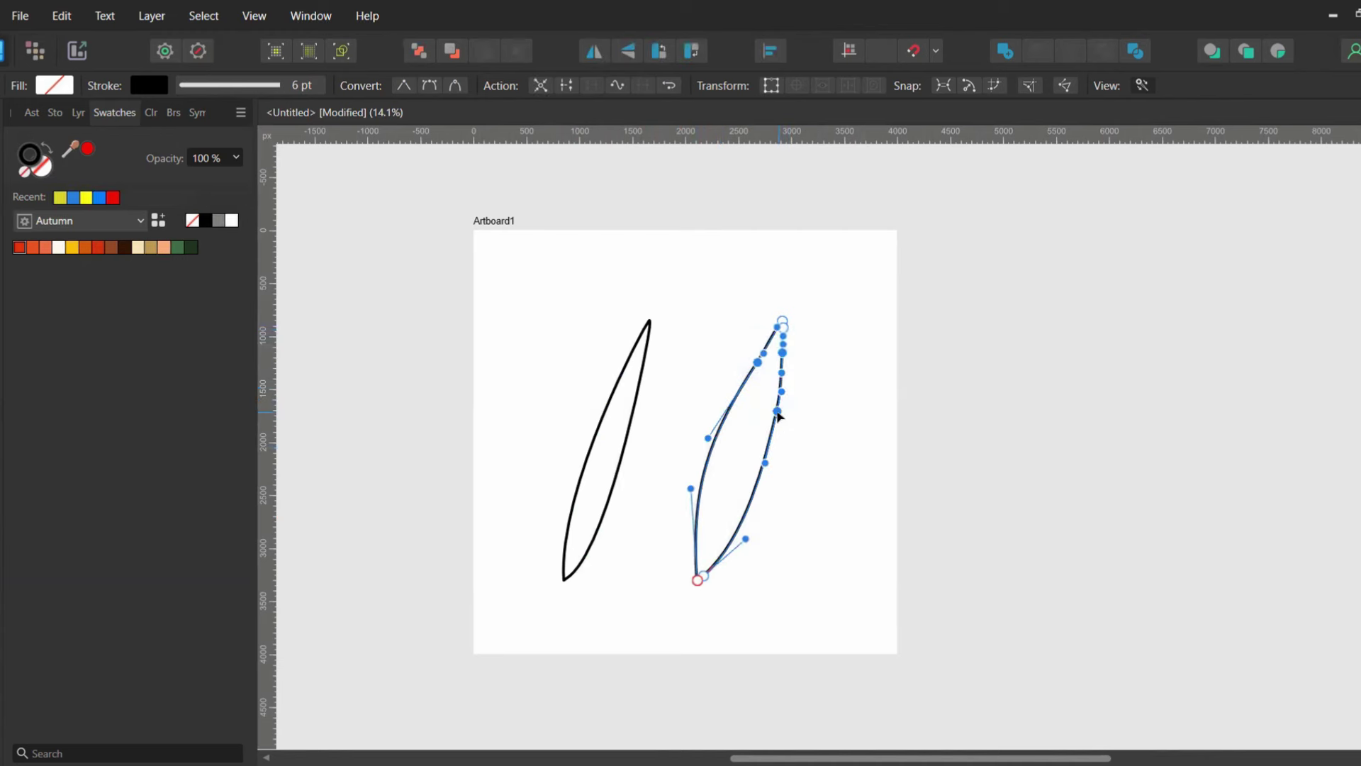
{"action": "right_click", "coordinate": [779, 416]}
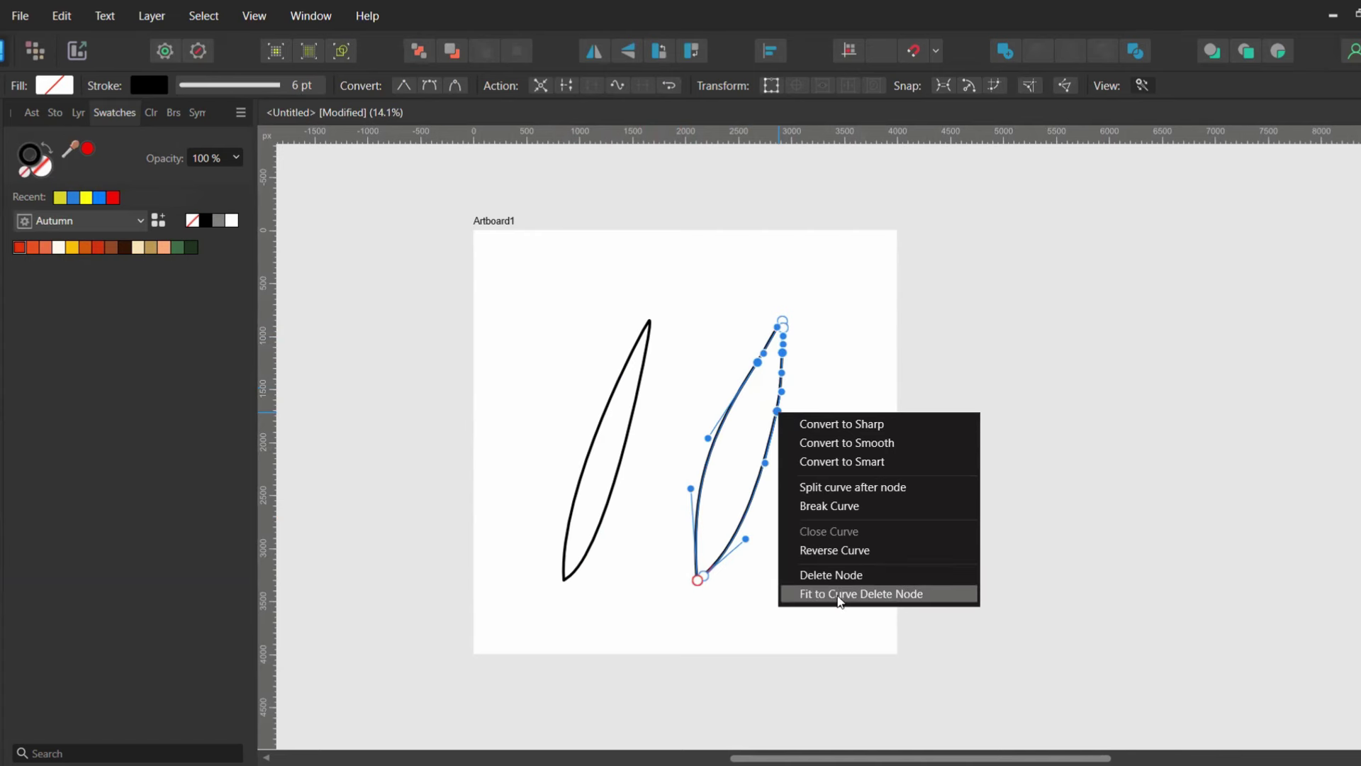
{"action": "left_click", "coordinate": [903, 601]}
{"action": "left_click", "coordinate": [845, 466]}
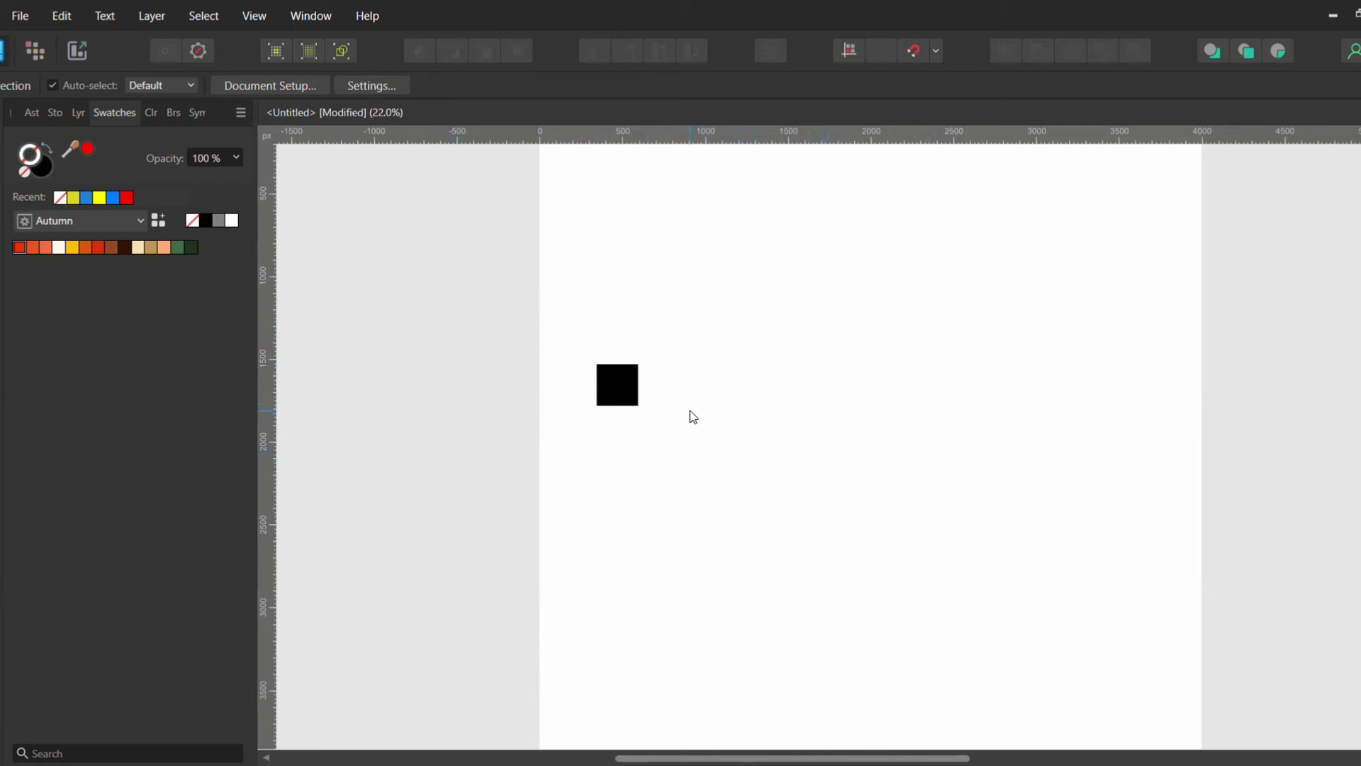
Step: Set Move/Duplicate for the black square to 500 px horizontal with Duplicate ticked, six copies
{"action": "left_click", "coordinate": [619, 385]}
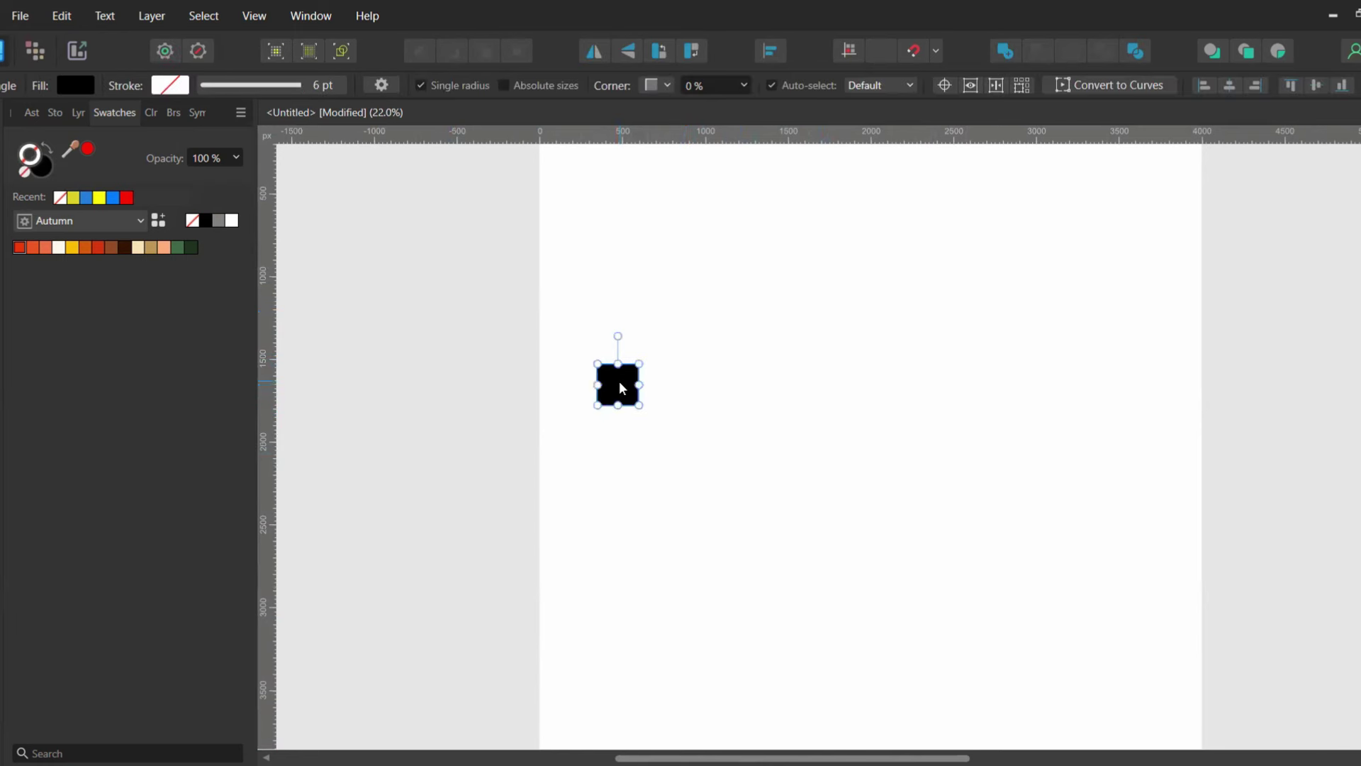
{"action": "key", "text": "ctrl+alt+shift+d"}
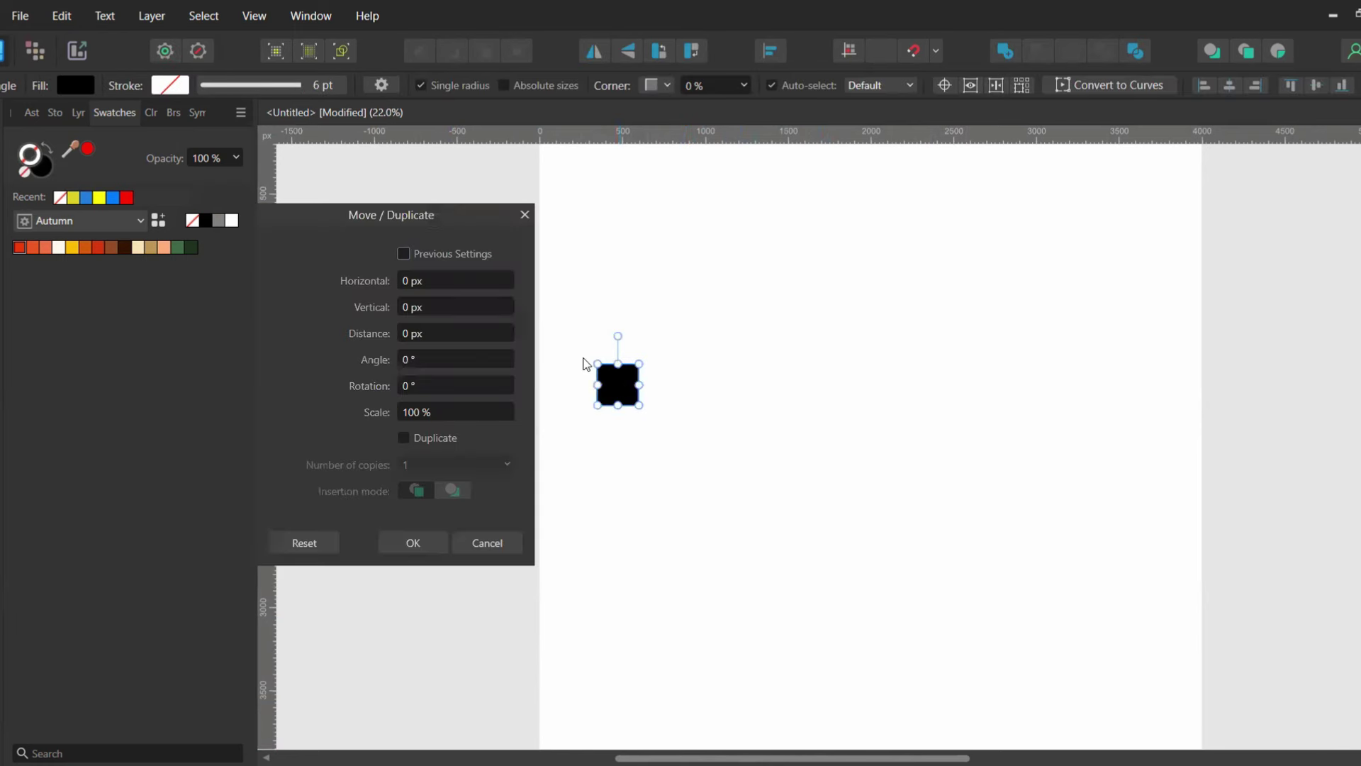
{"action": "left_click", "coordinate": [446, 278]}
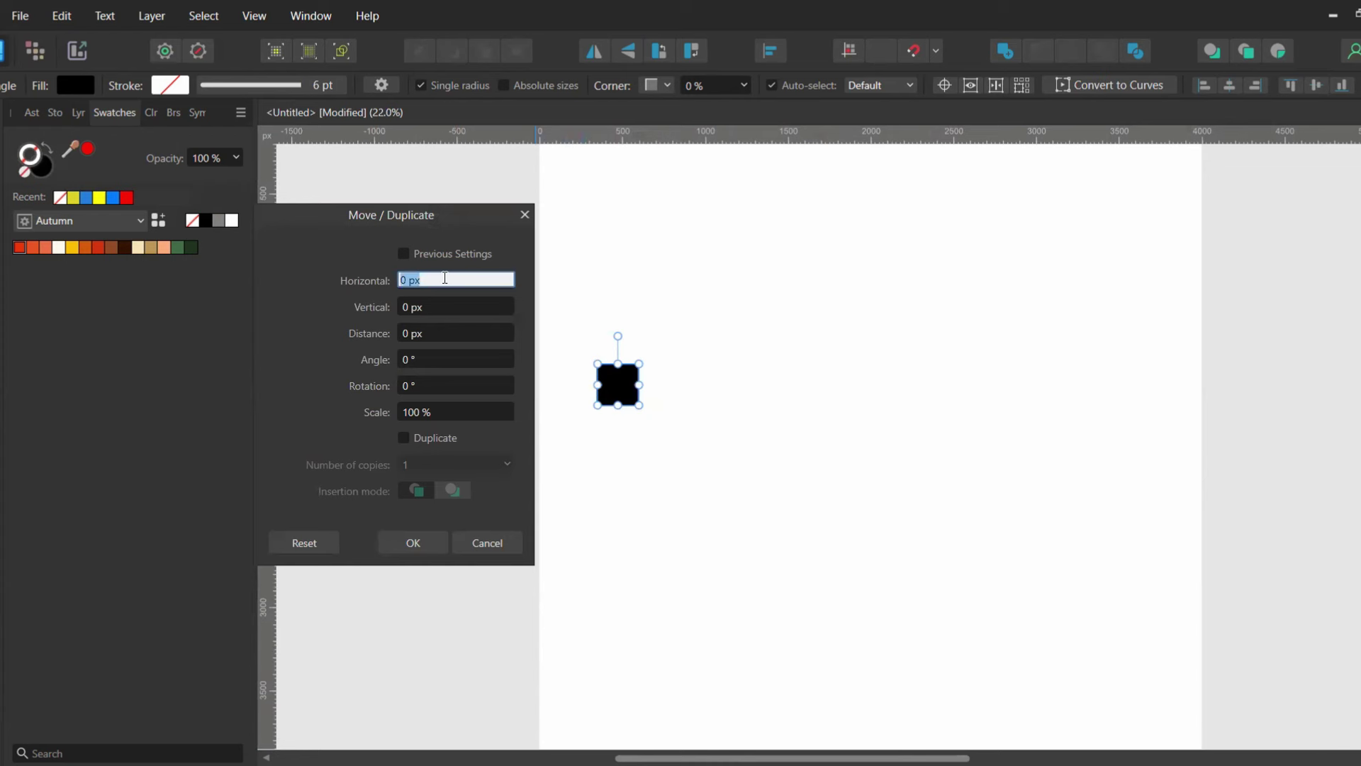
{"action": "type", "text": "500"}
{"action": "key", "text": "Return"}
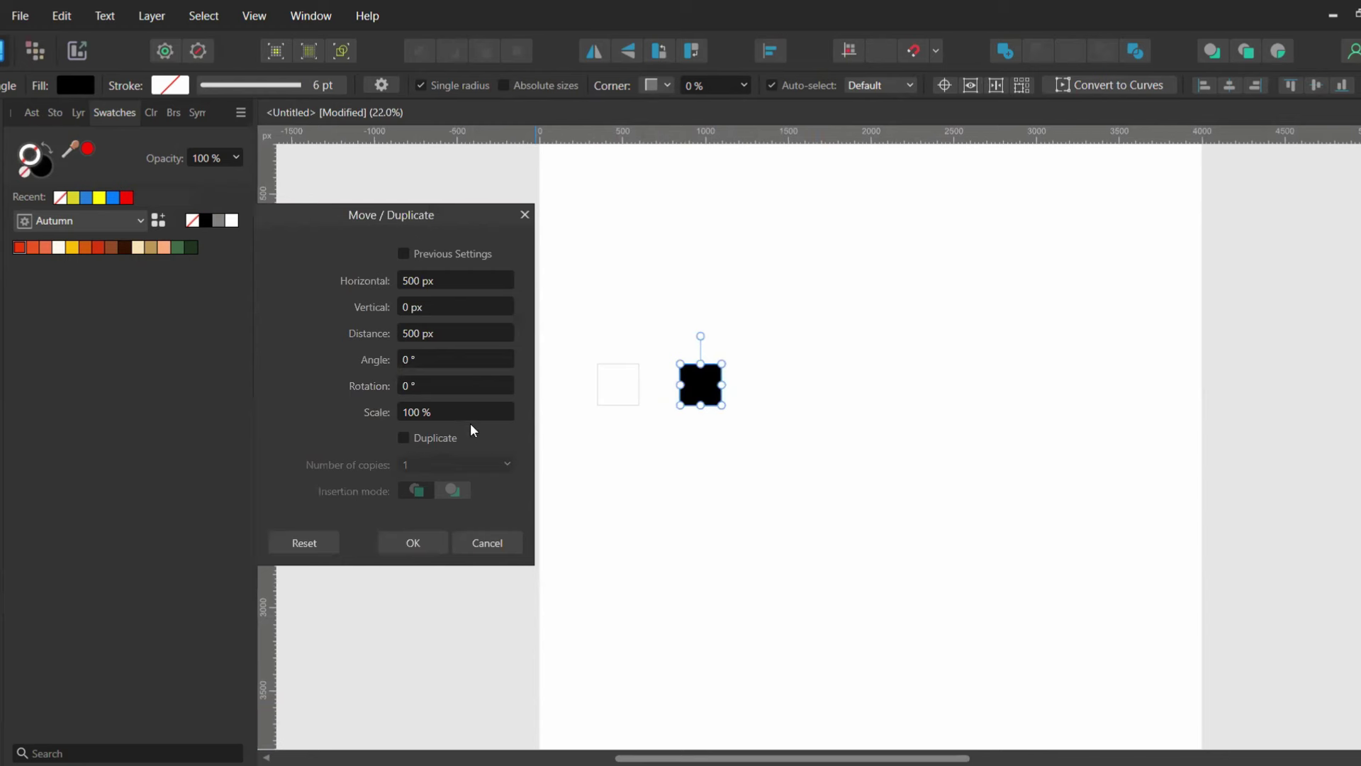
{"action": "left_click", "coordinate": [399, 439]}
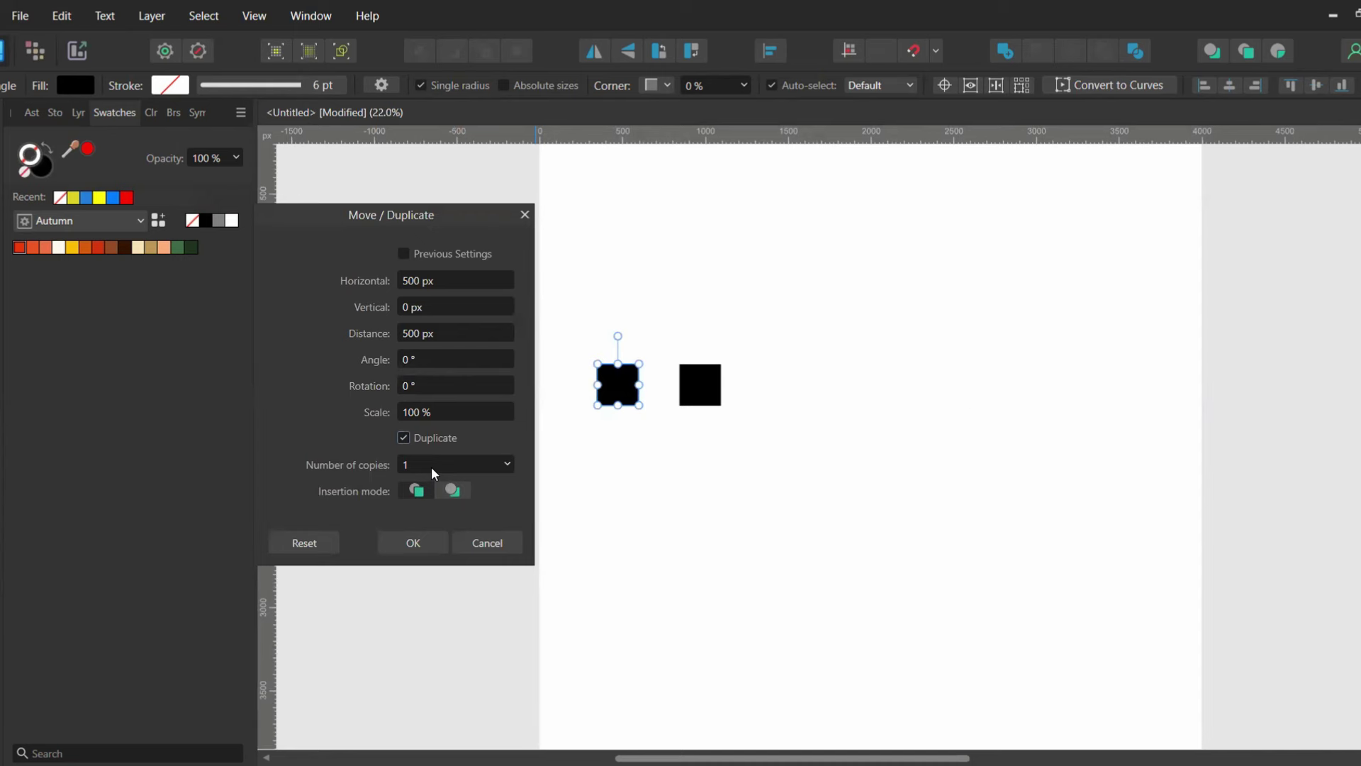
{"action": "scroll", "coordinate": [431, 467], "scroll_direction": "up", "scroll_amount": 5}
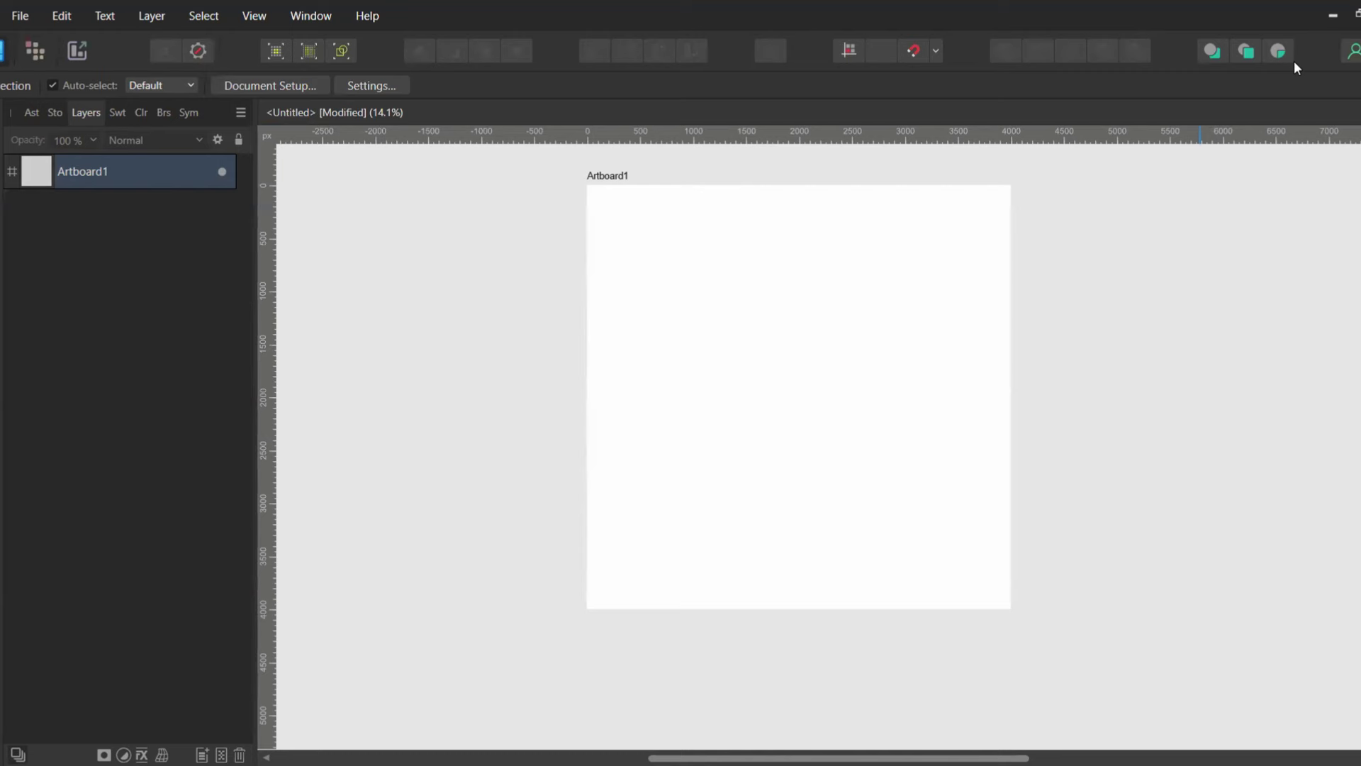
Step: Draw a red square, set insertion behind the selection, and draw a heart above it
{"action": "left_click", "coordinate": [2, 473]}
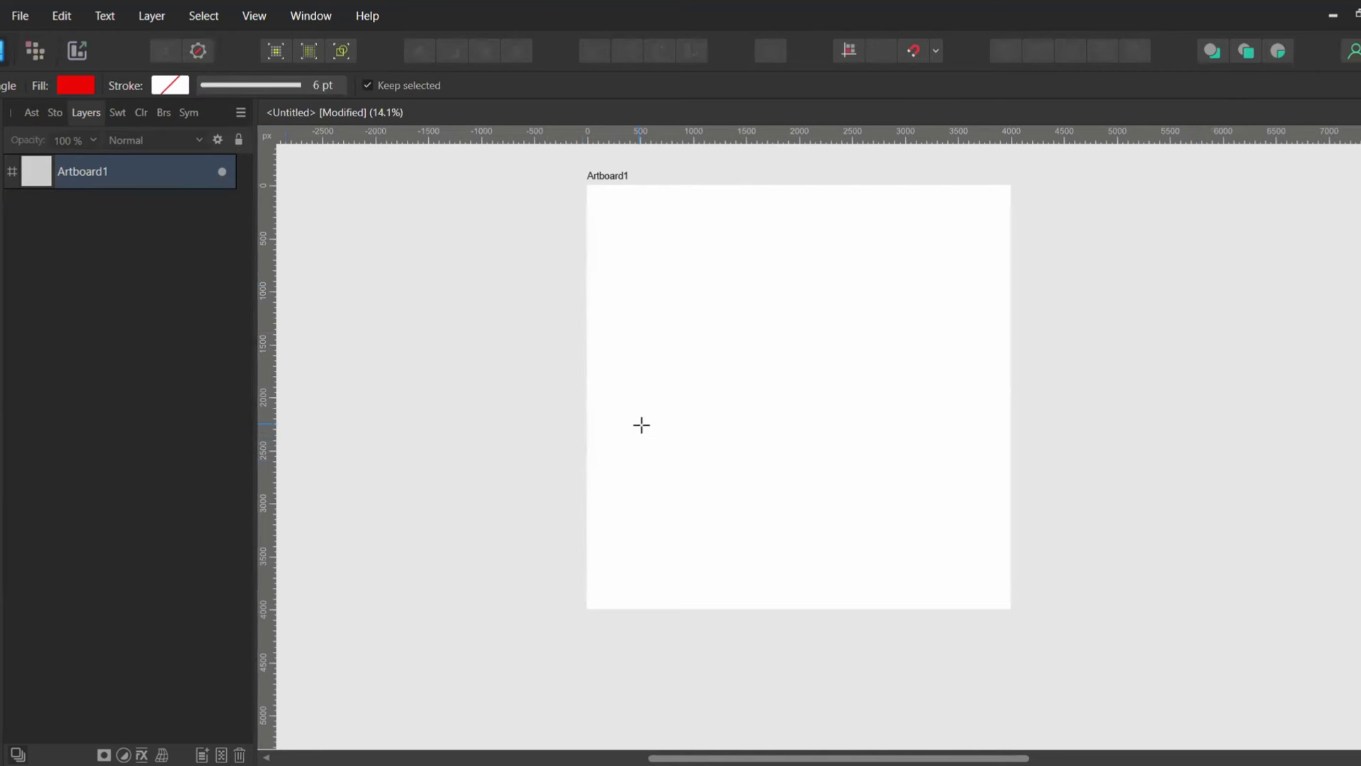
{"action": "mouse_move", "coordinate": [641, 425]}
{"action": "left_mouse_down"}
{"action": "mouse_move", "coordinate": [684, 450]}
{"action": "mouse_move", "coordinate": [645, 417]}
{"action": "mouse_move", "coordinate": [662, 384]}
{"action": "left_mouse_up"}
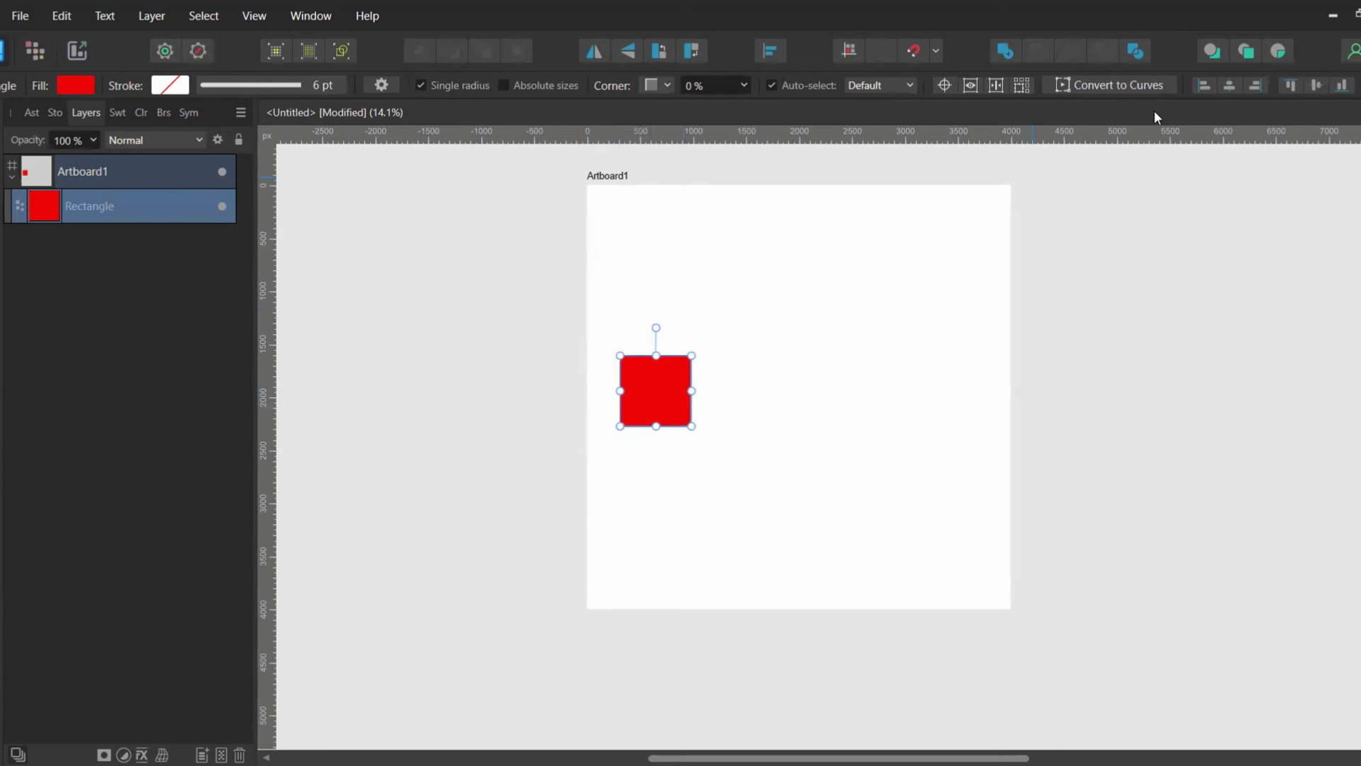
{"action": "left_click", "coordinate": [1212, 51]}
{"action": "mouse_move", "coordinate": [669, 317]}
{"action": "left_mouse_down"}
{"action": "mouse_move", "coordinate": [717, 341]}
{"action": "mouse_move", "coordinate": [711, 350]}
{"action": "left_mouse_up"}
{"action": "key", "text": "v"}
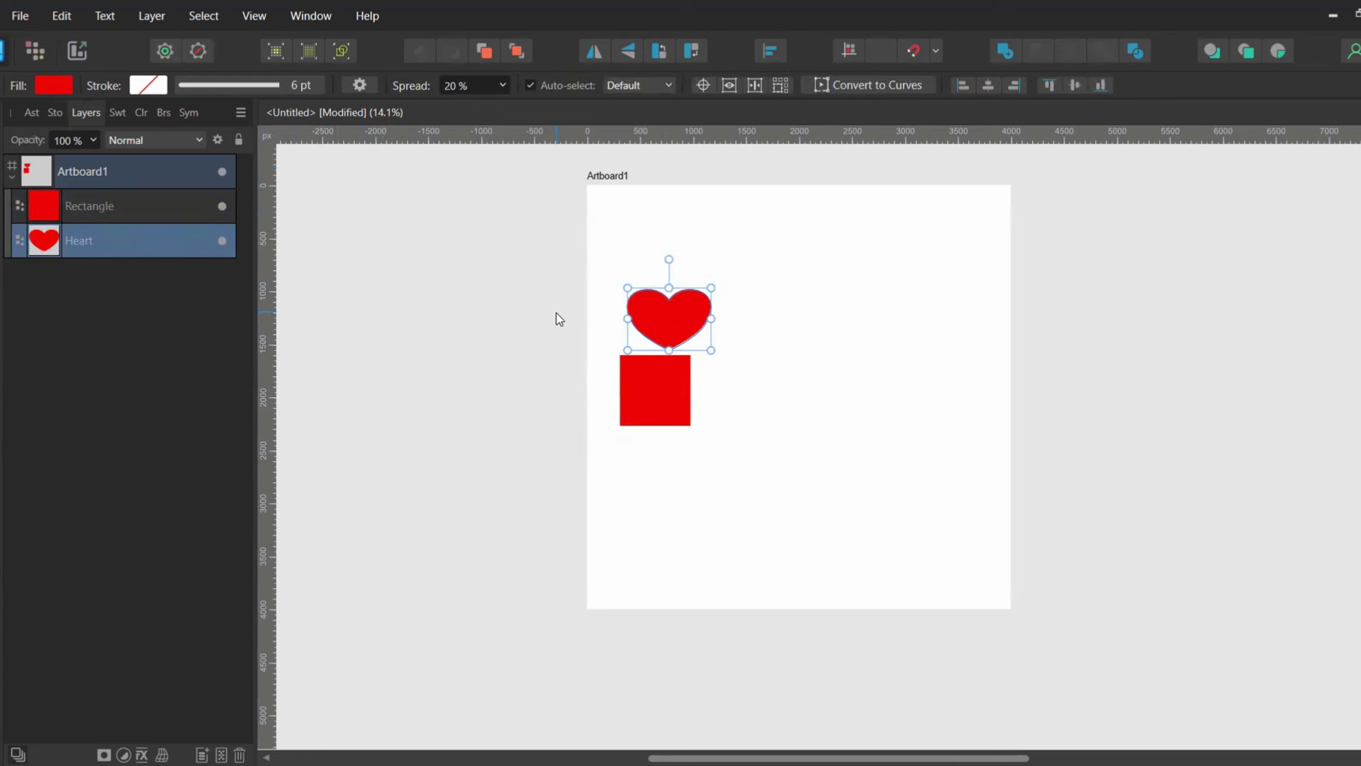
Step: Duplicate the heart, draw a red circle, change the insertion mode and duplicate the ellipse
{"action": "key", "text": "ctrl+j"}
{"action": "key", "text": "ctrl+j"}
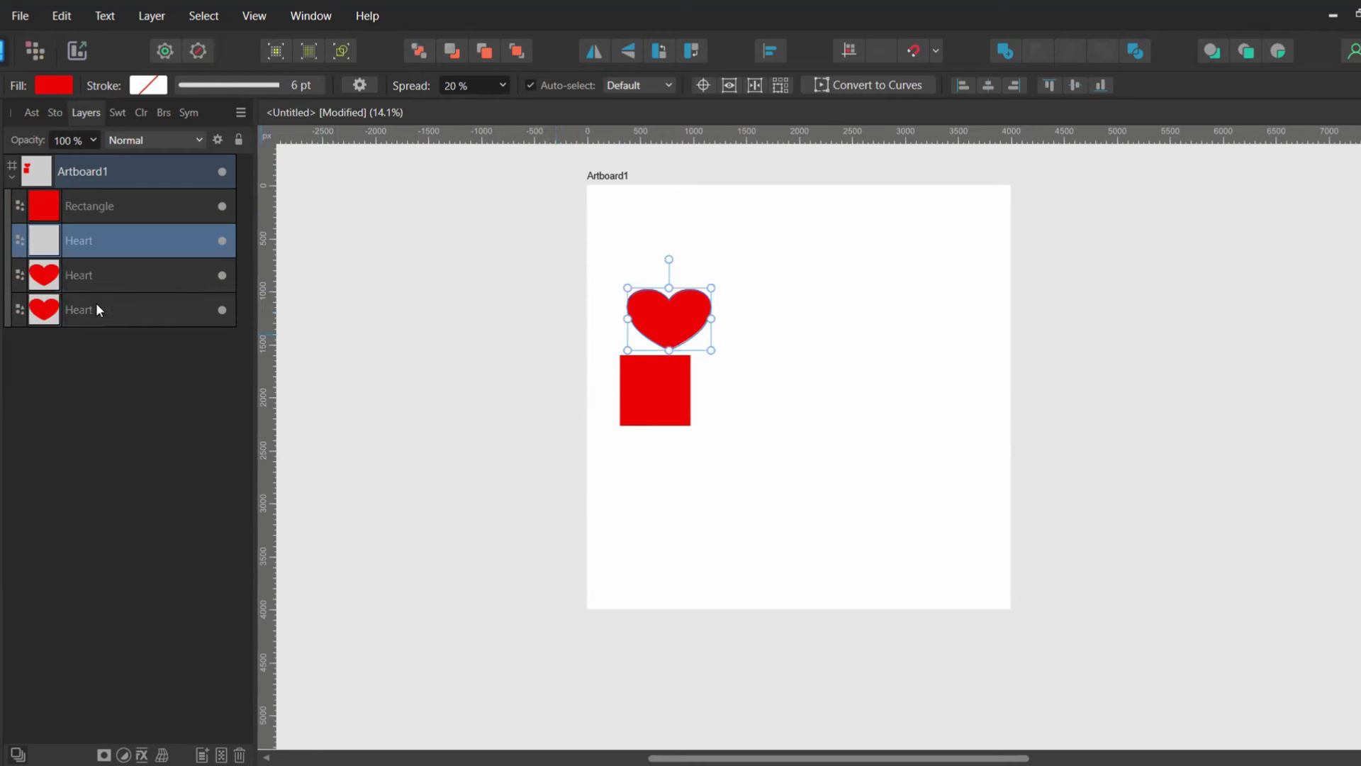
{"action": "left_click_drag", "start_coordinate": [618, 331], "coordinate": [692, 402]}
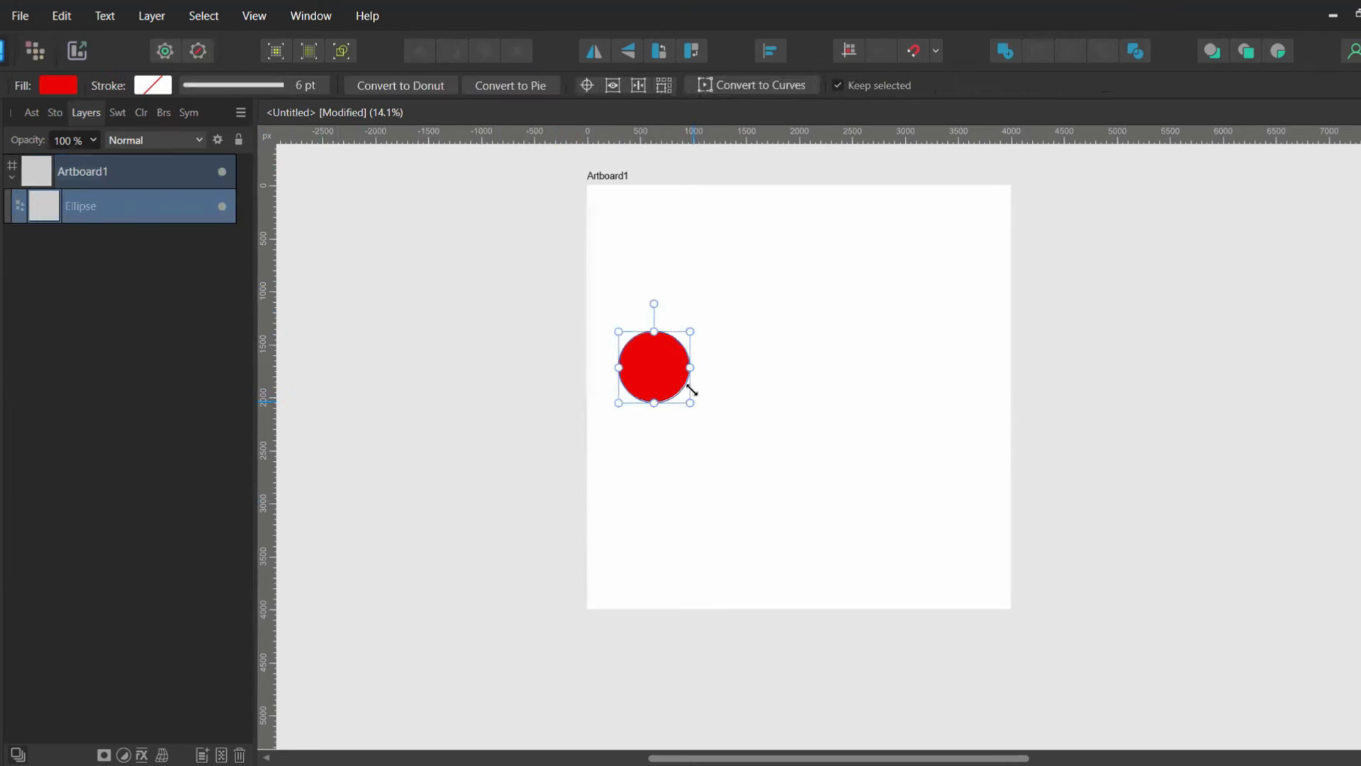
{"action": "key", "text": "v"}
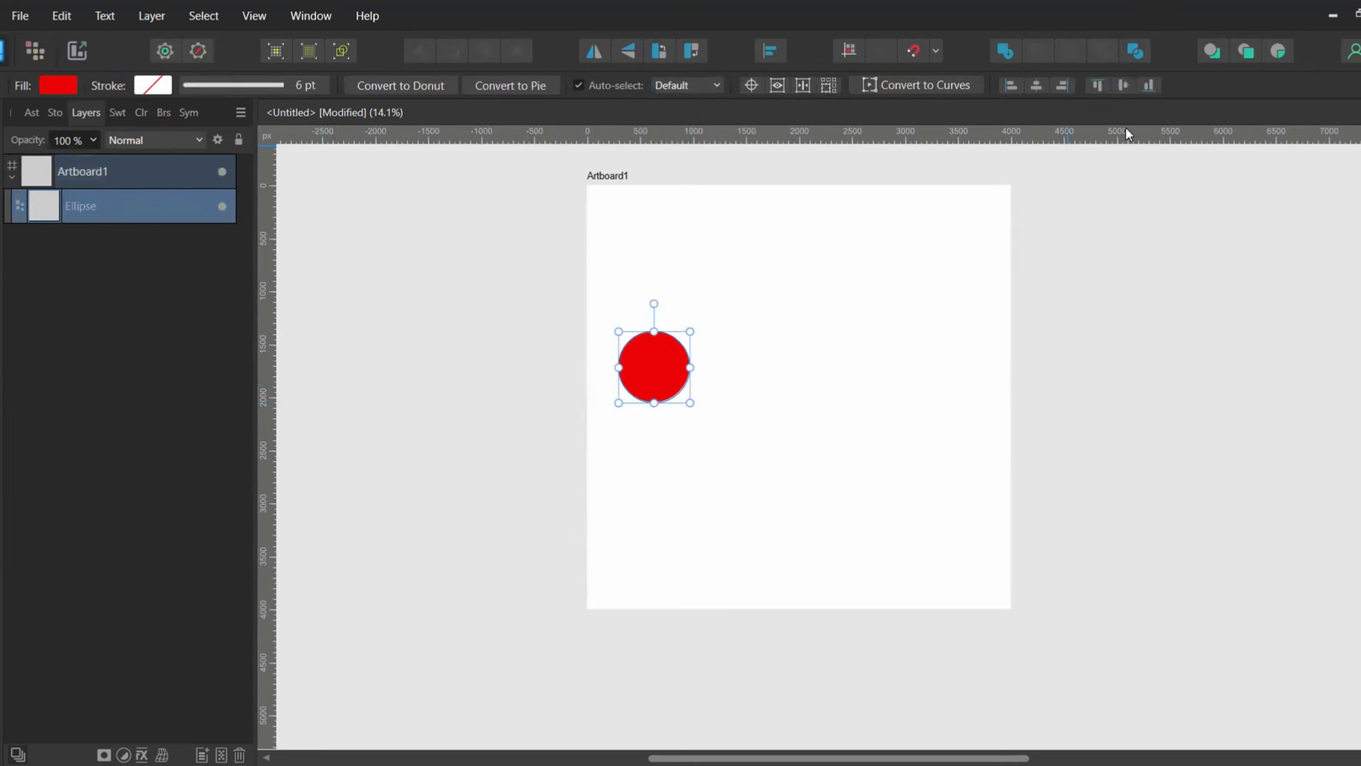
{"action": "left_click", "coordinate": [1218, 54]}
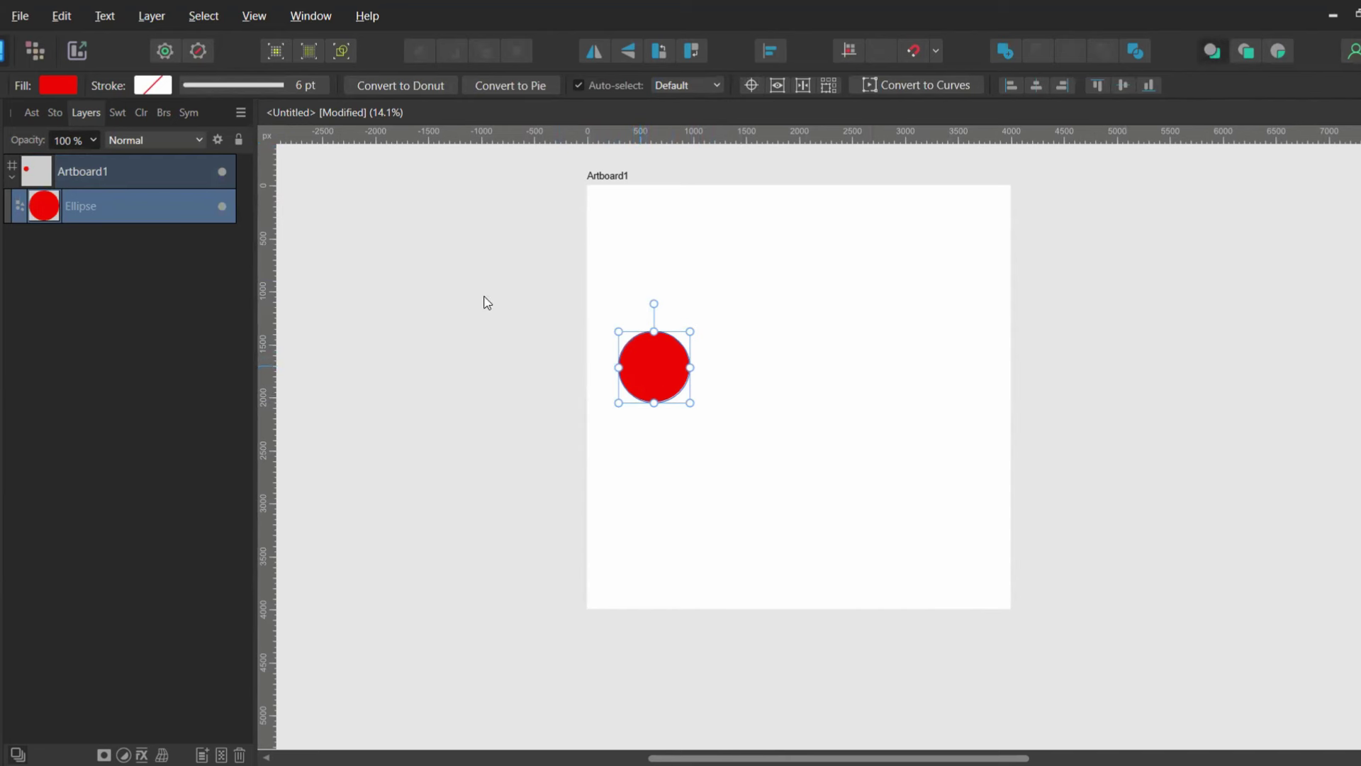
{"action": "key", "text": "ctrl+j"}
Step: Set the fill colour to blue 2300FF and return to the Layers panel
{"action": "left_click", "coordinate": [141, 113]}
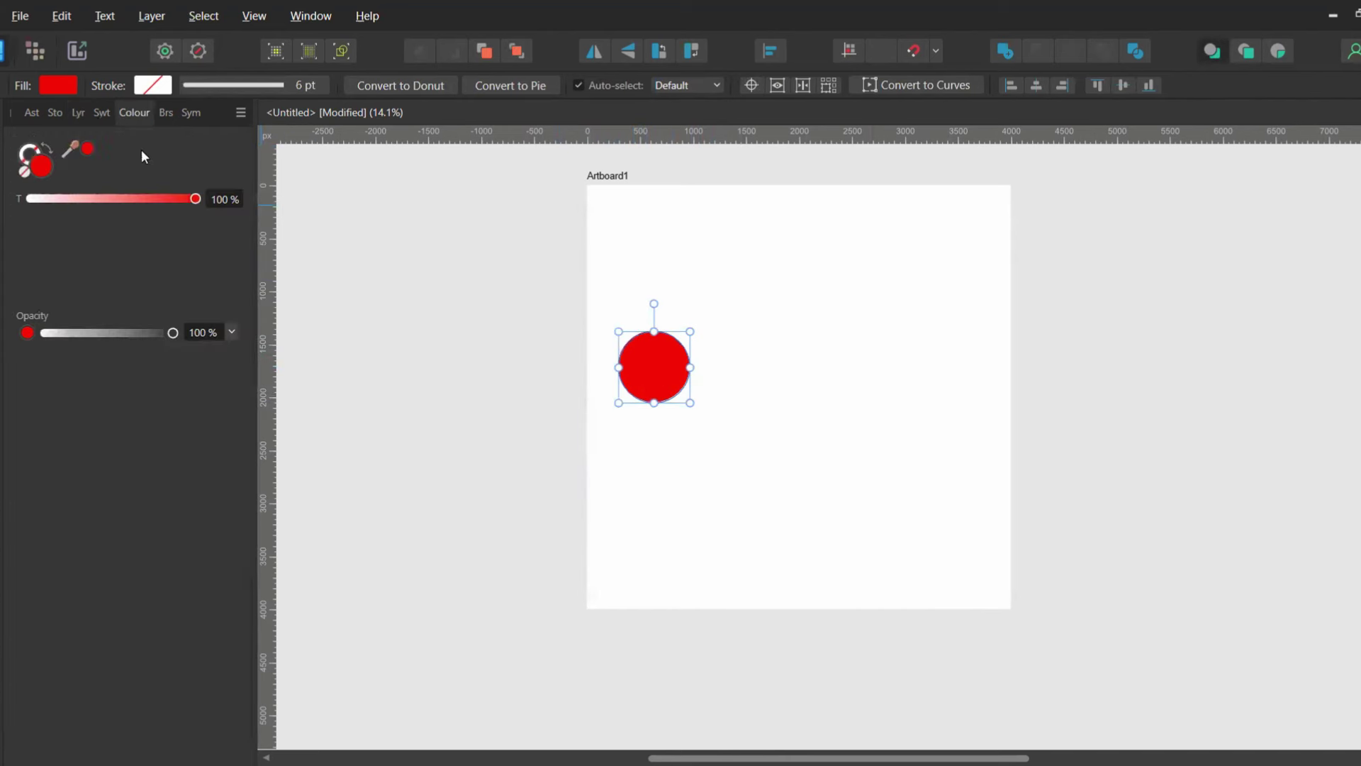
{"action": "double_click", "coordinate": [44, 161]}
{"action": "left_click", "coordinate": [194, 441]}
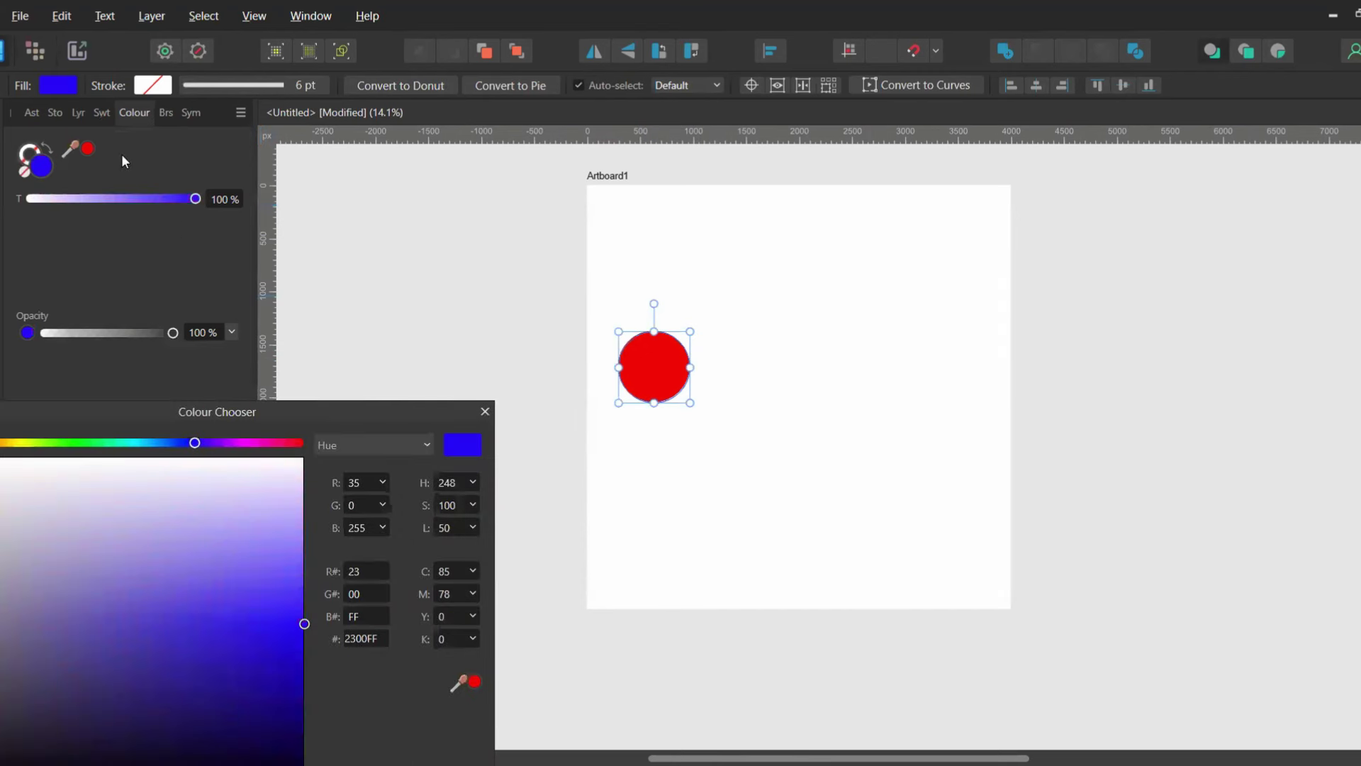
{"action": "left_click", "coordinate": [78, 114]}
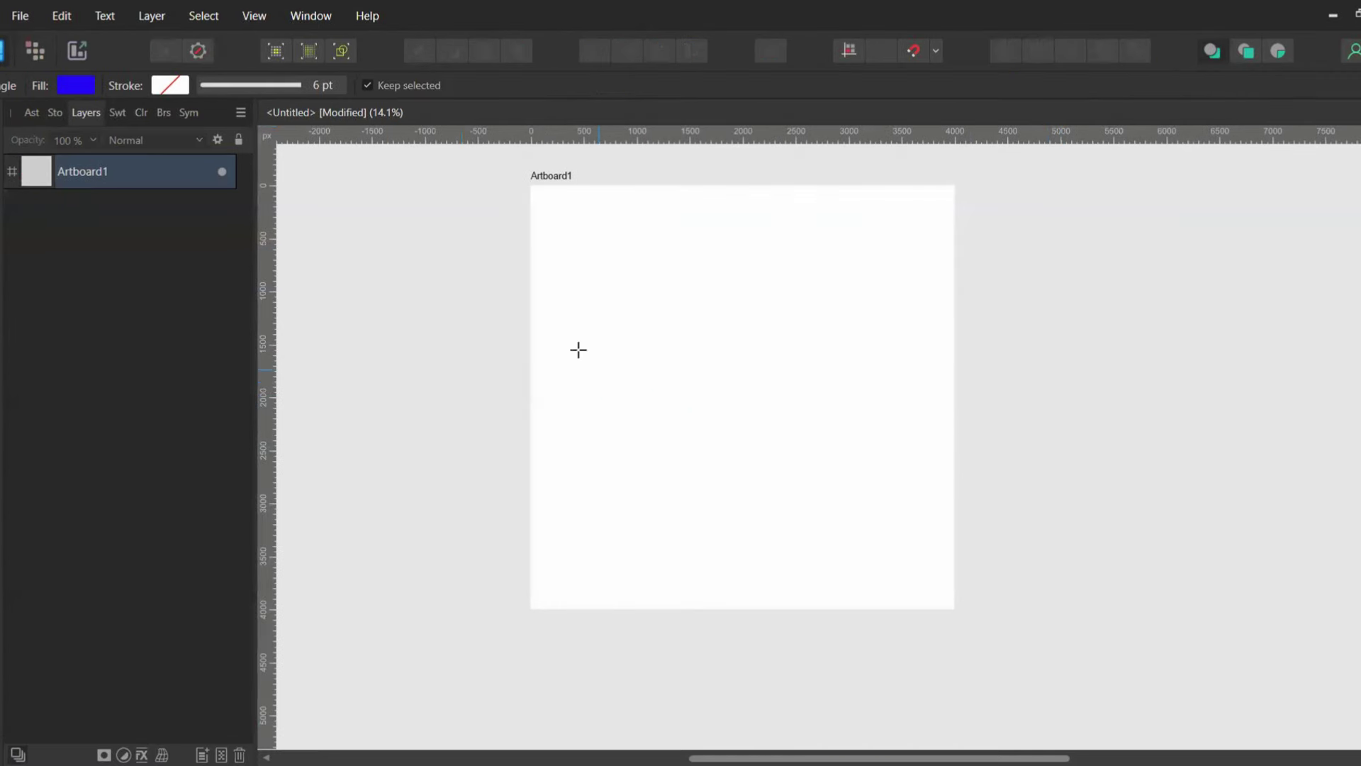
Step: Draw a blue square, then an ellipse inside it as a child, and make the ellipse red
{"action": "left_click_drag", "start_coordinate": [594, 343], "coordinate": [640, 378]}
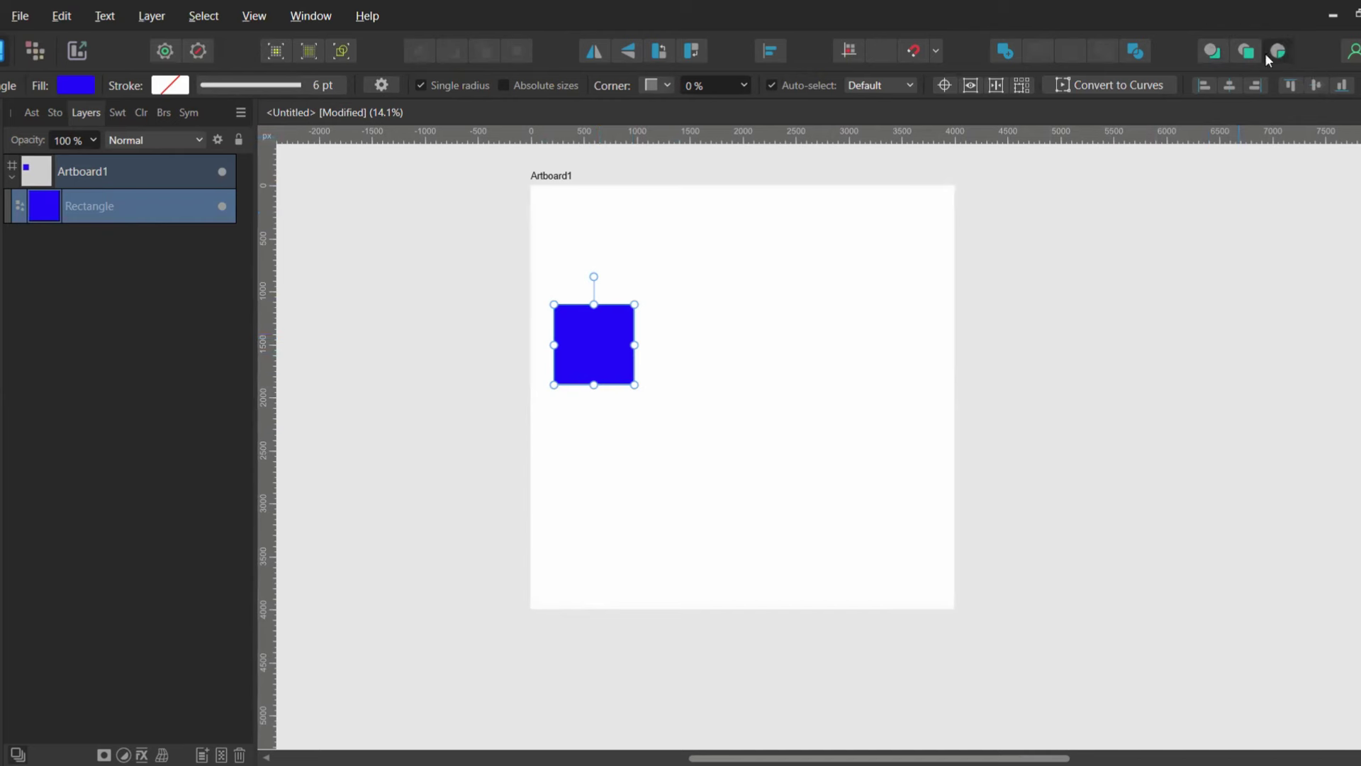
{"action": "key", "text": "m"}
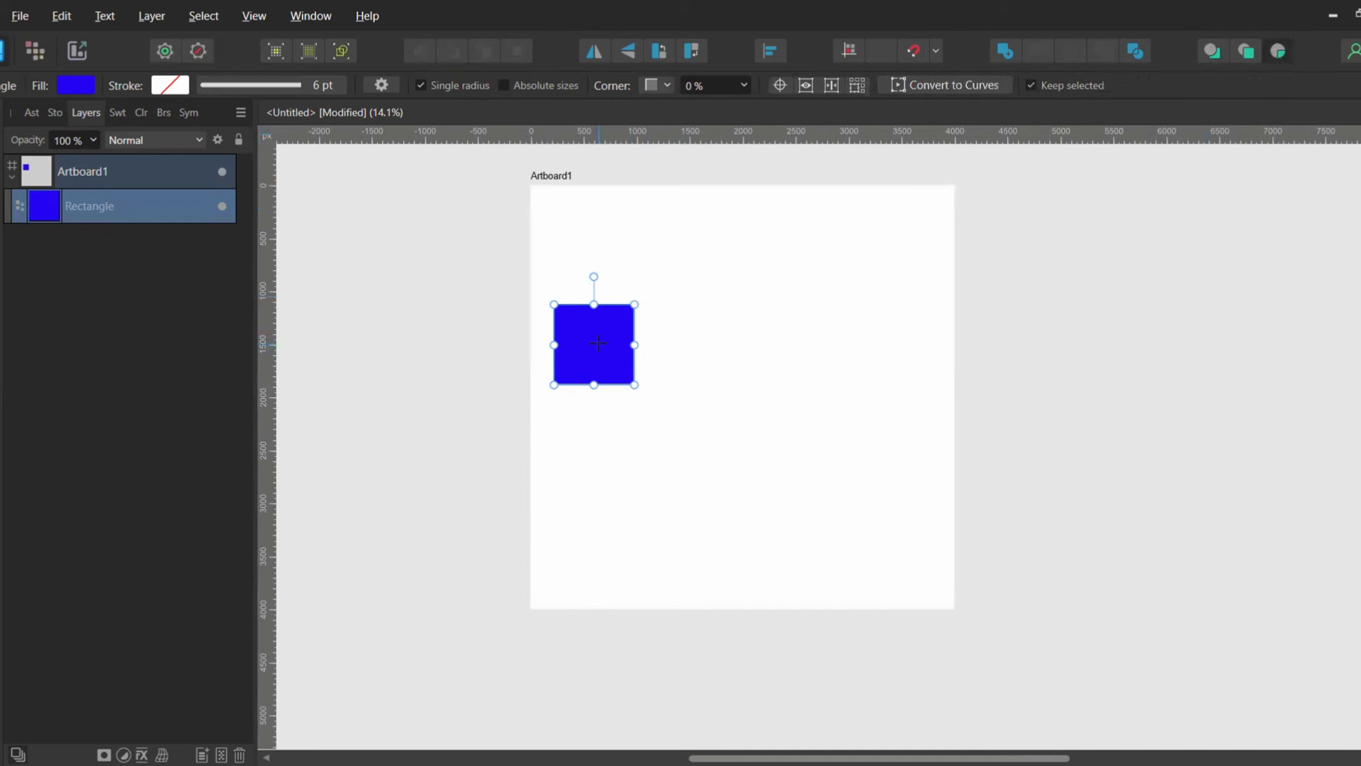
{"action": "left_click_drag", "start_coordinate": [598, 343], "coordinate": [640, 385]}
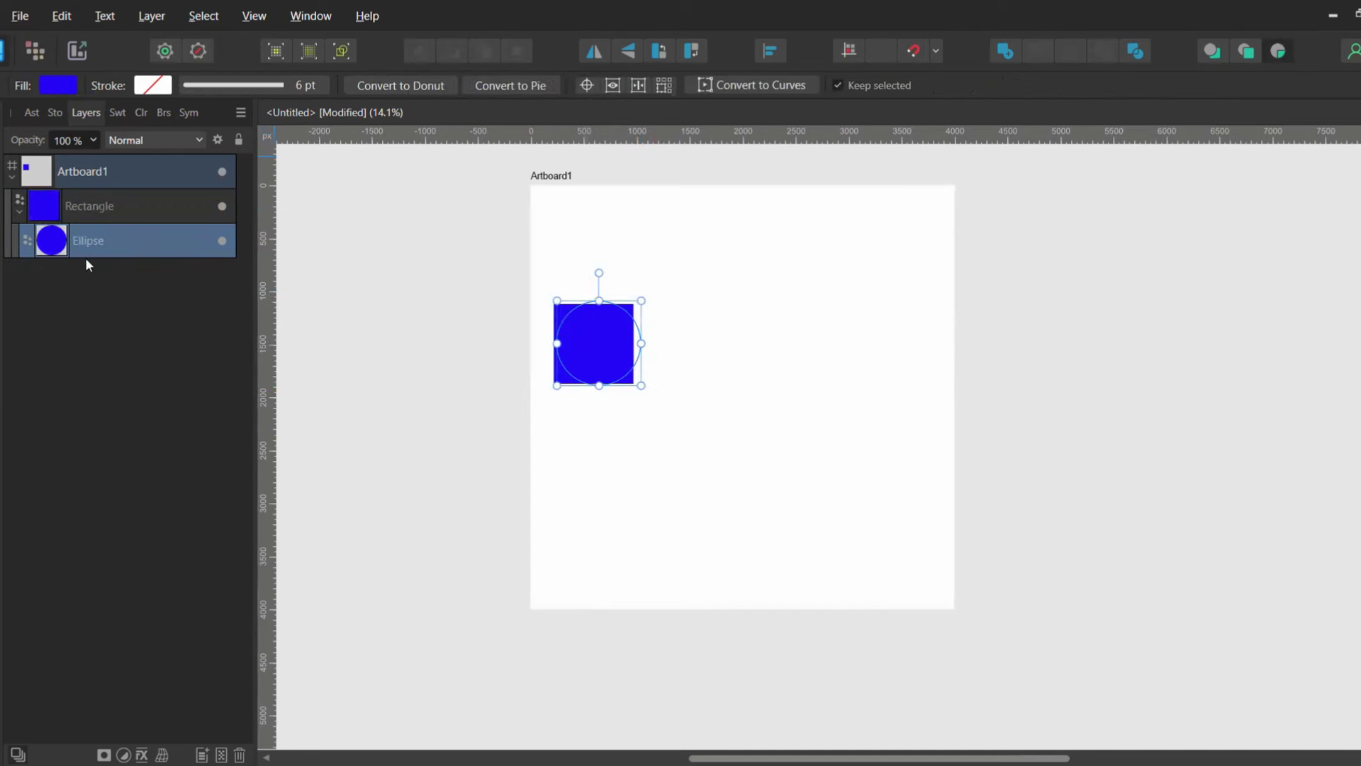
{"action": "left_click", "coordinate": [138, 114]}
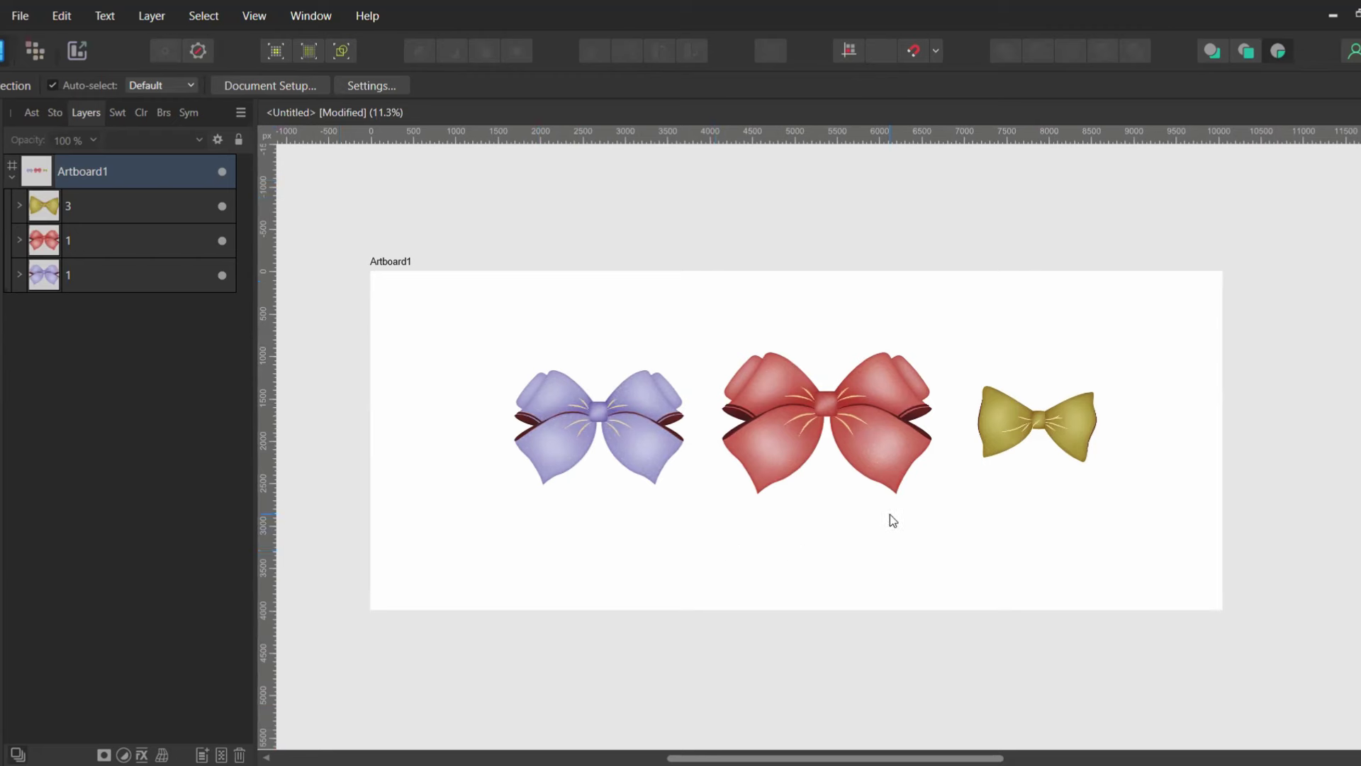
Step: Make all three bows the red bow's width using Make Same Width with Maintain Aspect Ratio
{"action": "left_click_drag", "start_coordinate": [324, 330], "coordinate": [1214, 507]}
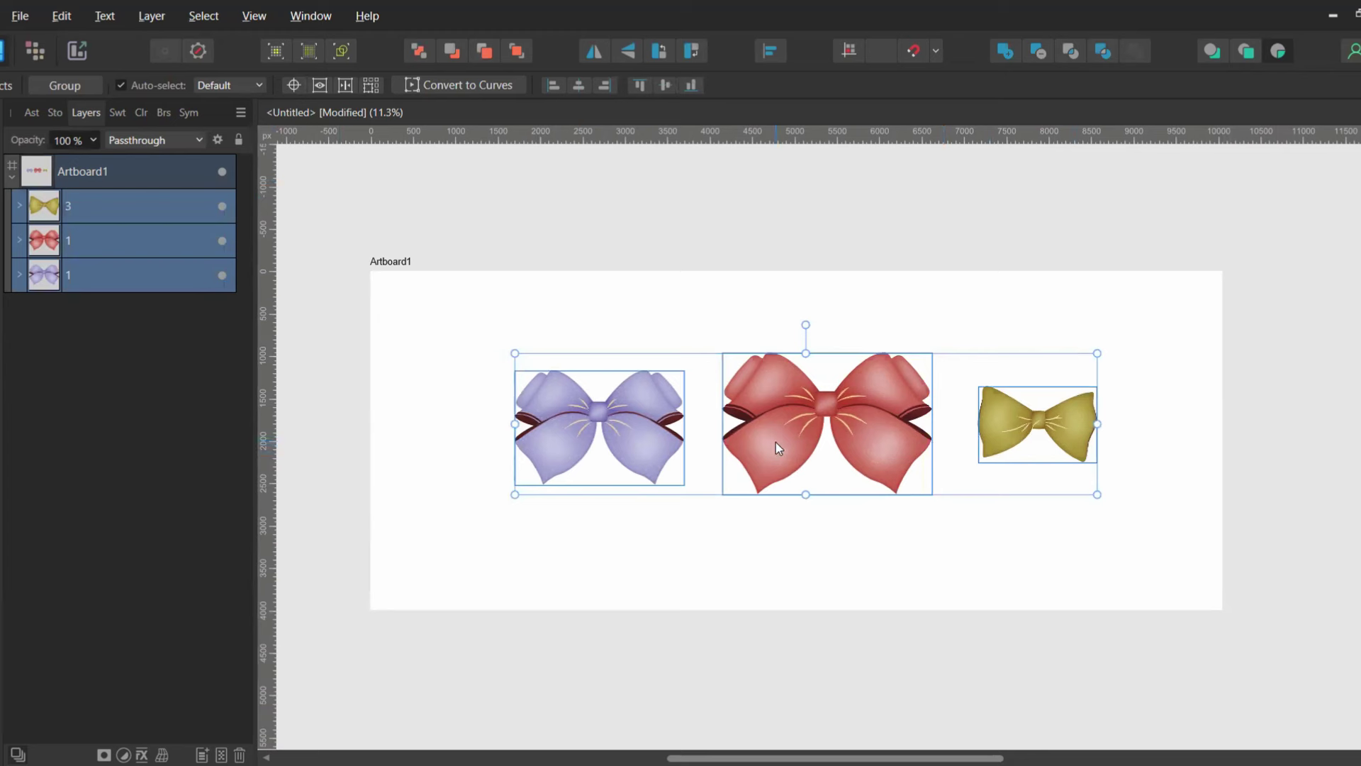
{"action": "key", "text": "alt"}
{"action": "key", "text": "alt"}
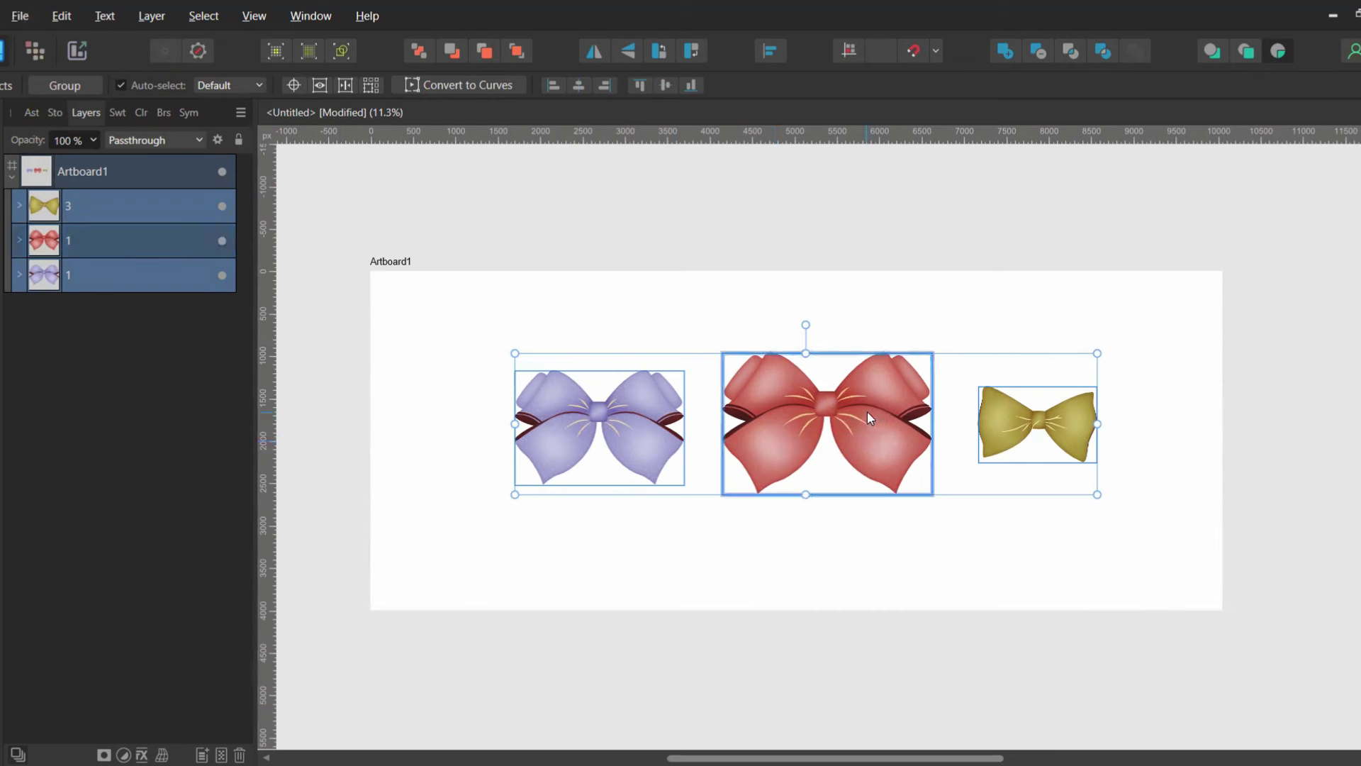
{"action": "left_click", "coordinate": [770, 50]}
{"action": "scroll", "coordinate": [539, 225], "scroll_direction": "up", "scroll_amount": 1}
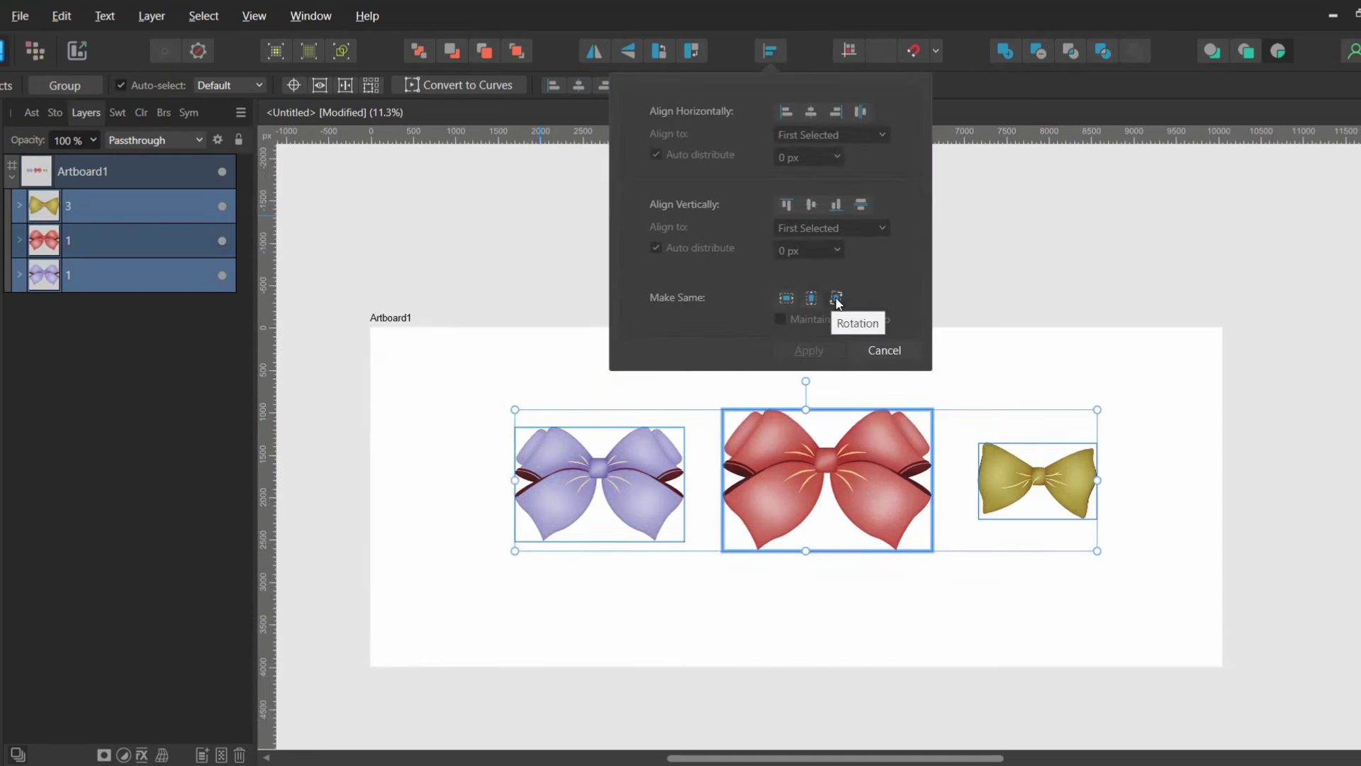
{"action": "left_click", "coordinate": [784, 299]}
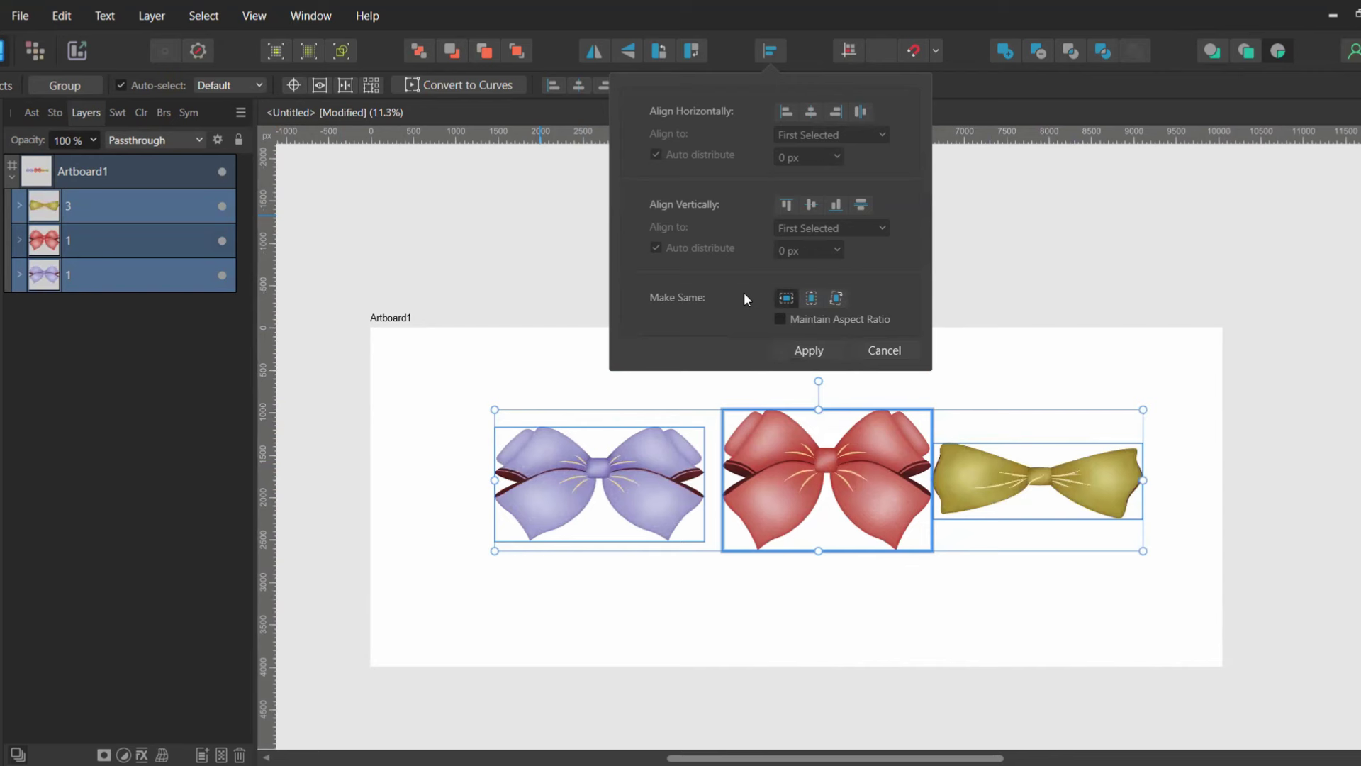
{"action": "left_click", "coordinate": [780, 320]}
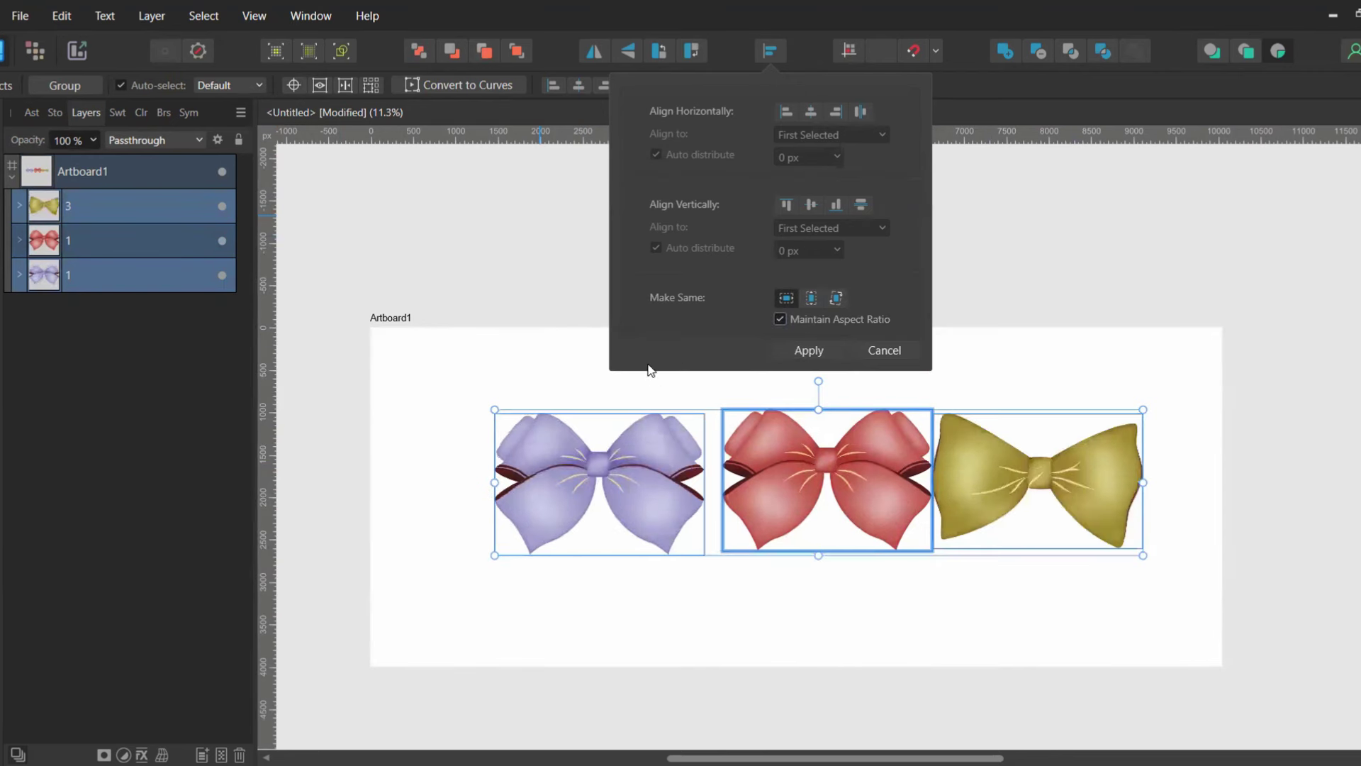
{"action": "left_click", "coordinate": [821, 351]}
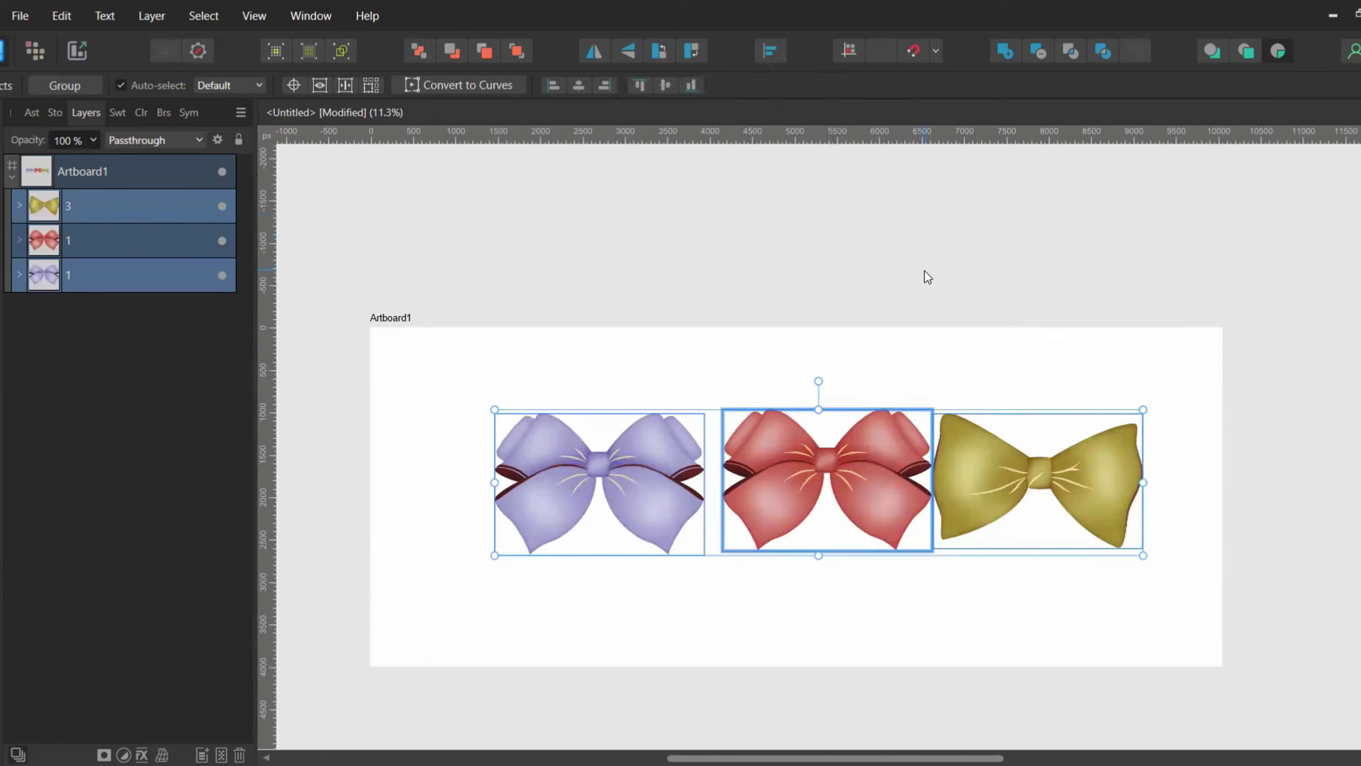
{"action": "left_click", "coordinate": [771, 51]}
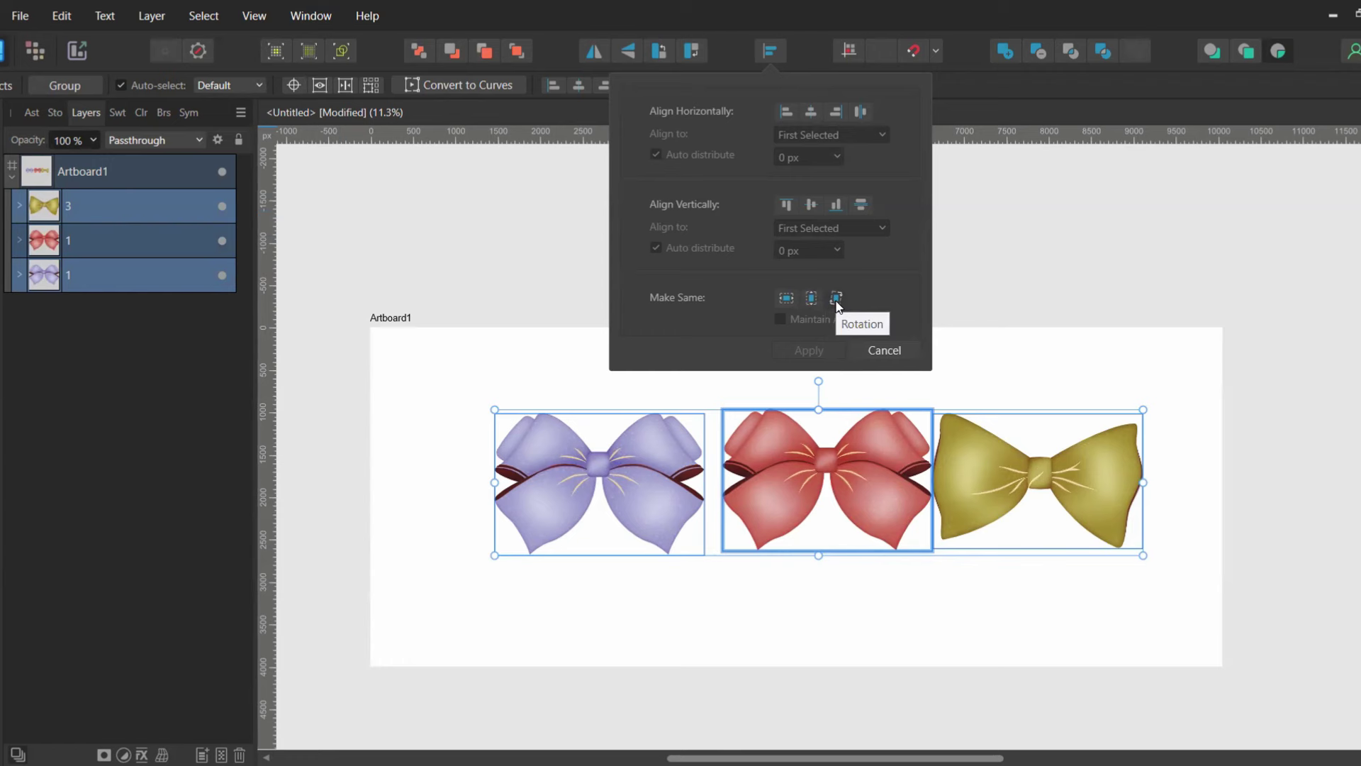
Step: Rotate the purple bow clockwise on its own
{"action": "left_click", "coordinate": [575, 275]}
{"action": "left_click", "coordinate": [625, 496]}
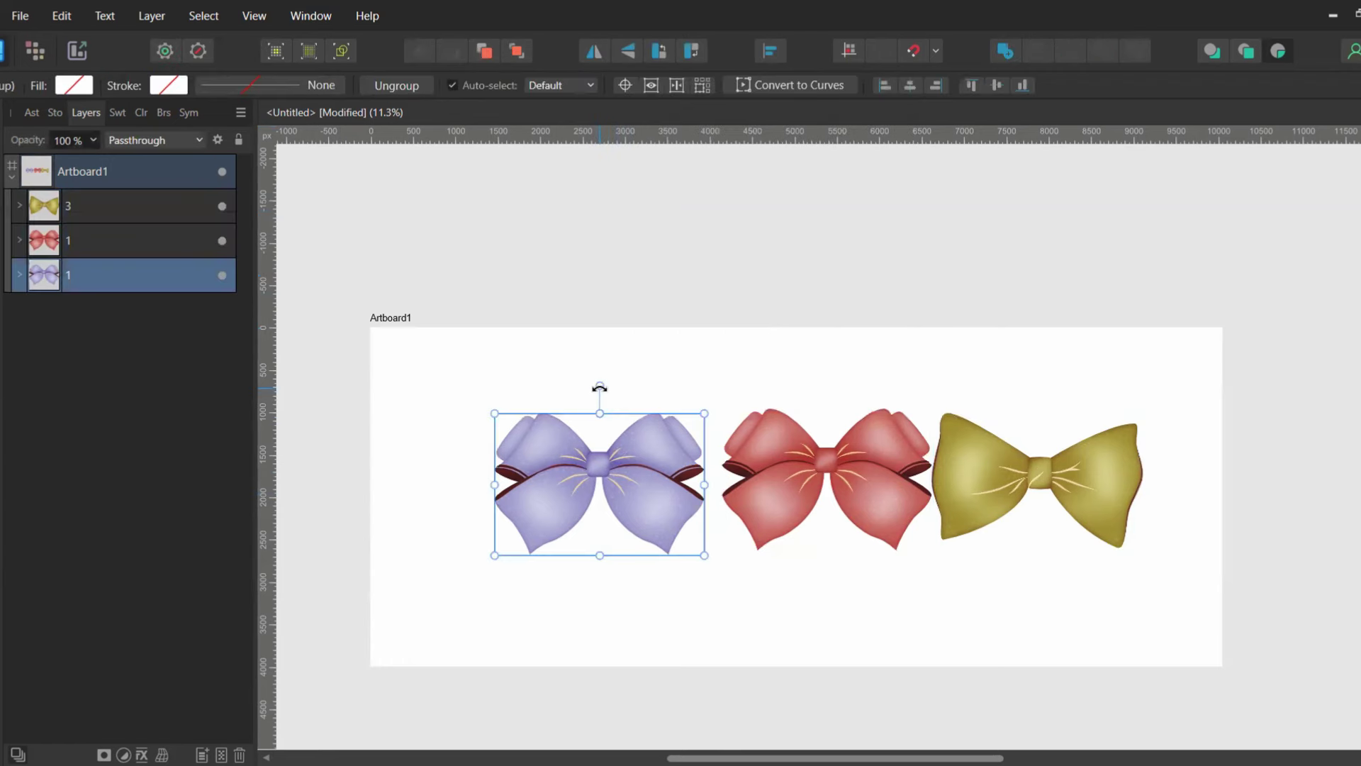
{"action": "left_click_drag", "start_coordinate": [600, 388], "coordinate": [650, 399]}
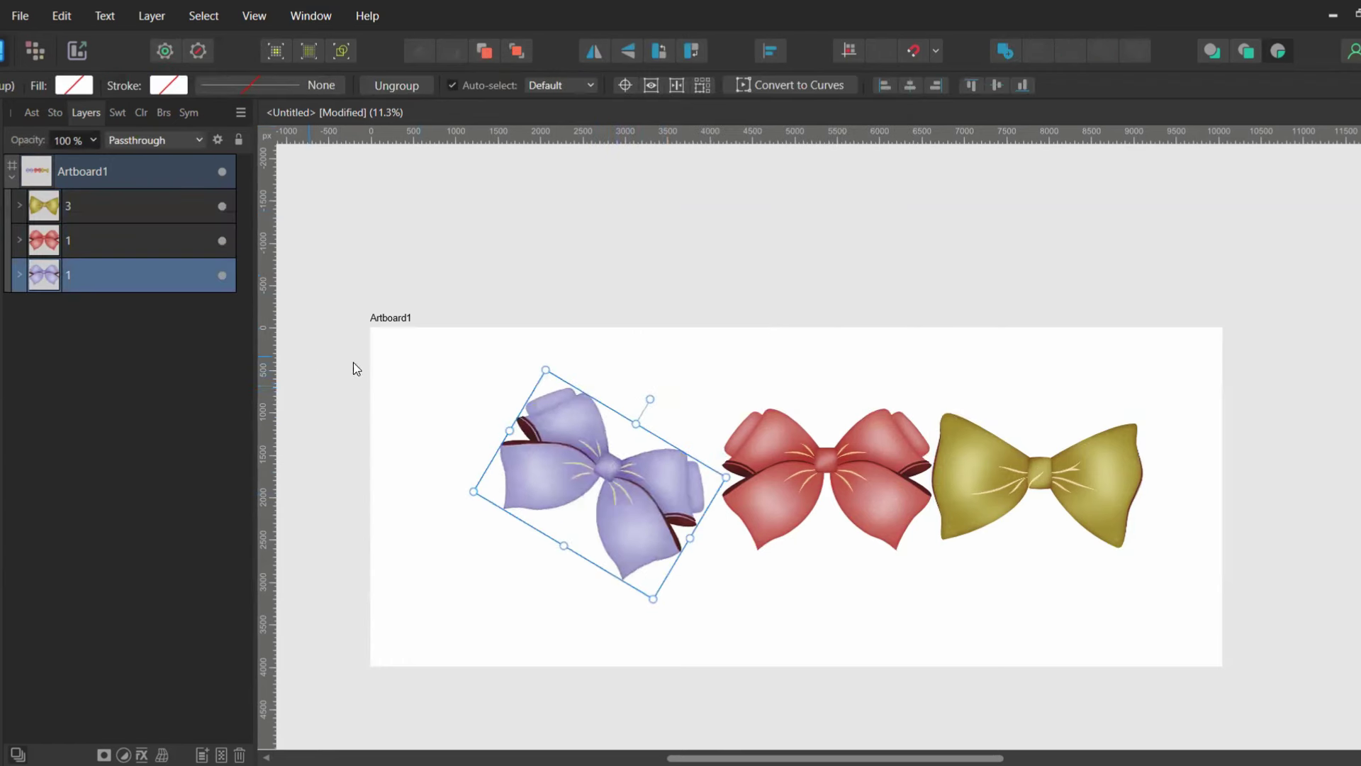
Step: Select all bows with the purple bow as key object and apply Make Same Rotation
{"action": "left_click_drag", "start_coordinate": [316, 355], "coordinate": [1205, 587]}
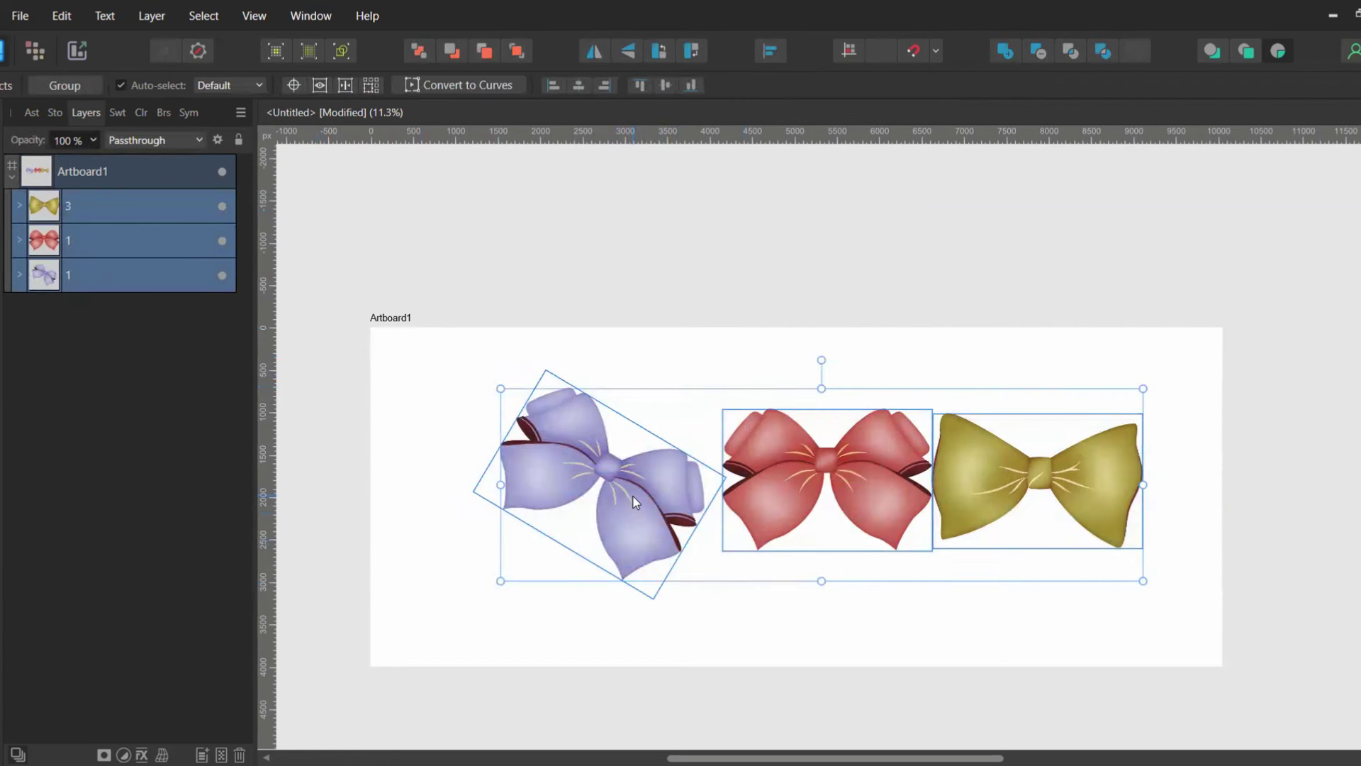
{"action": "left_click", "coordinate": [633, 496]}
{"action": "left_click", "coordinate": [770, 50]}
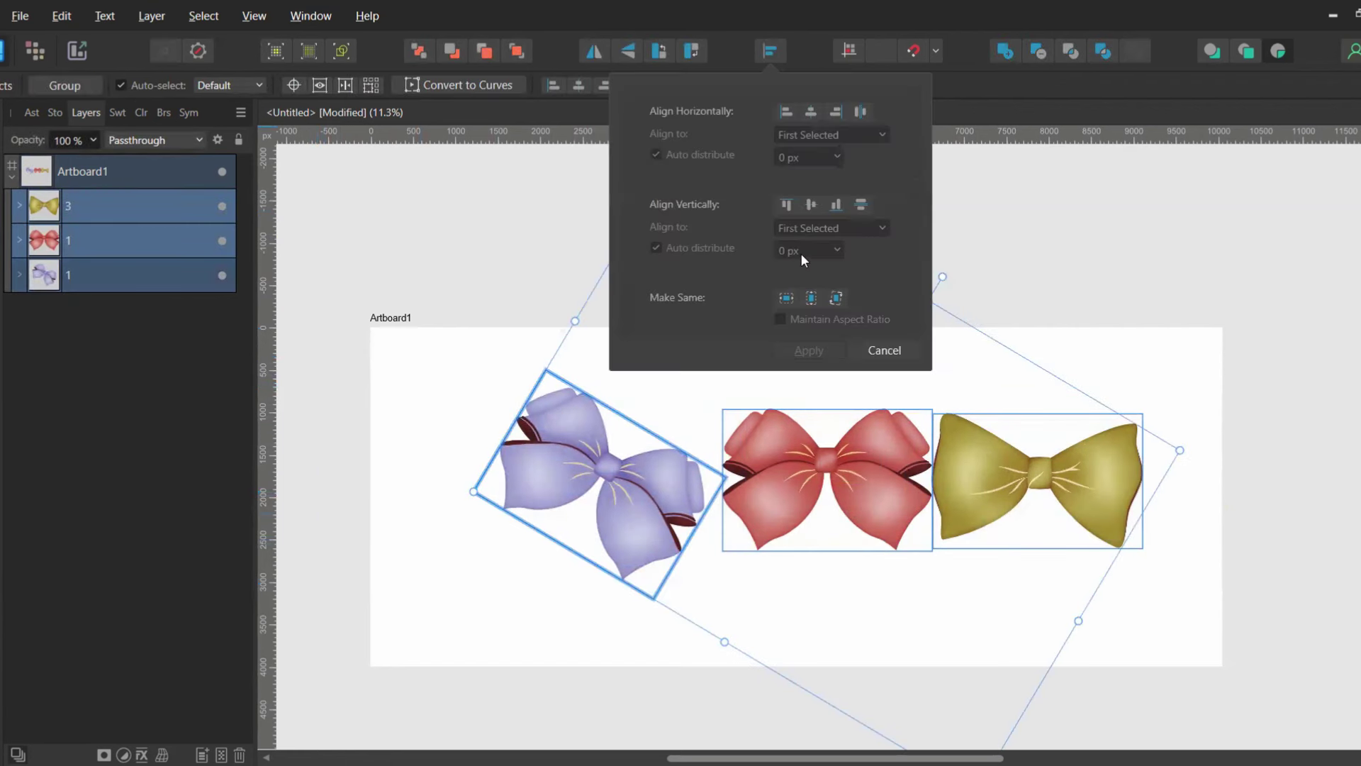
{"action": "left_click", "coordinate": [836, 299]}
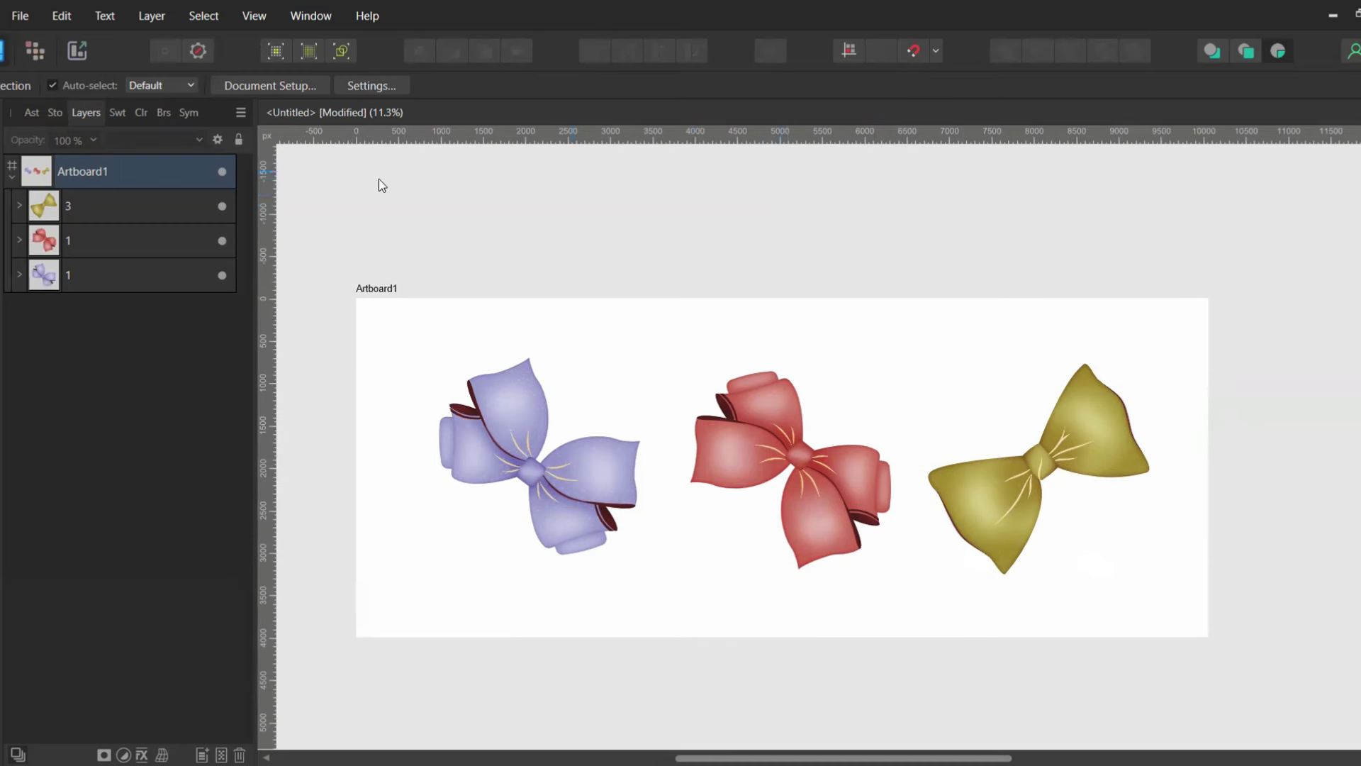
Step: Reset the rotation of the purple, red and gold bows to upright, then deselect
{"action": "left_click", "coordinate": [575, 505]}
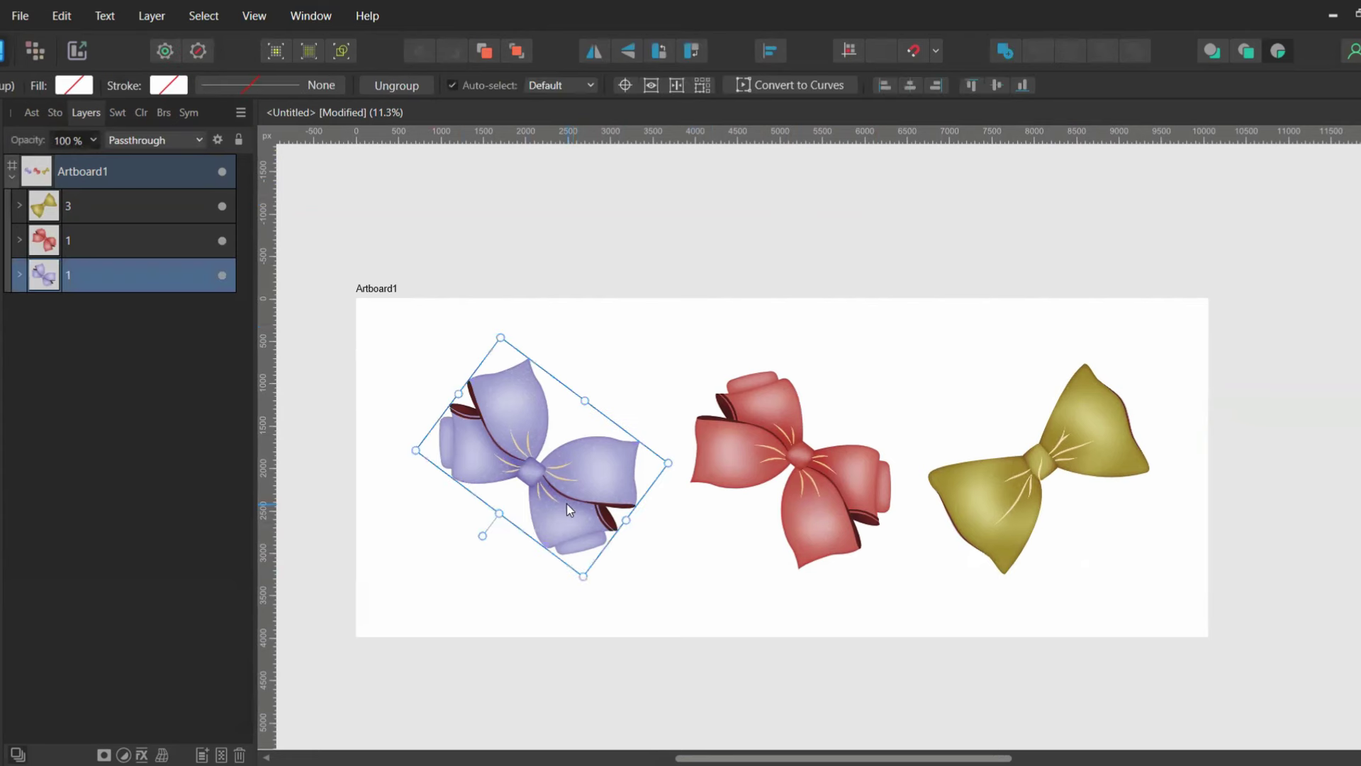
{"action": "double_click", "coordinate": [479, 536]}
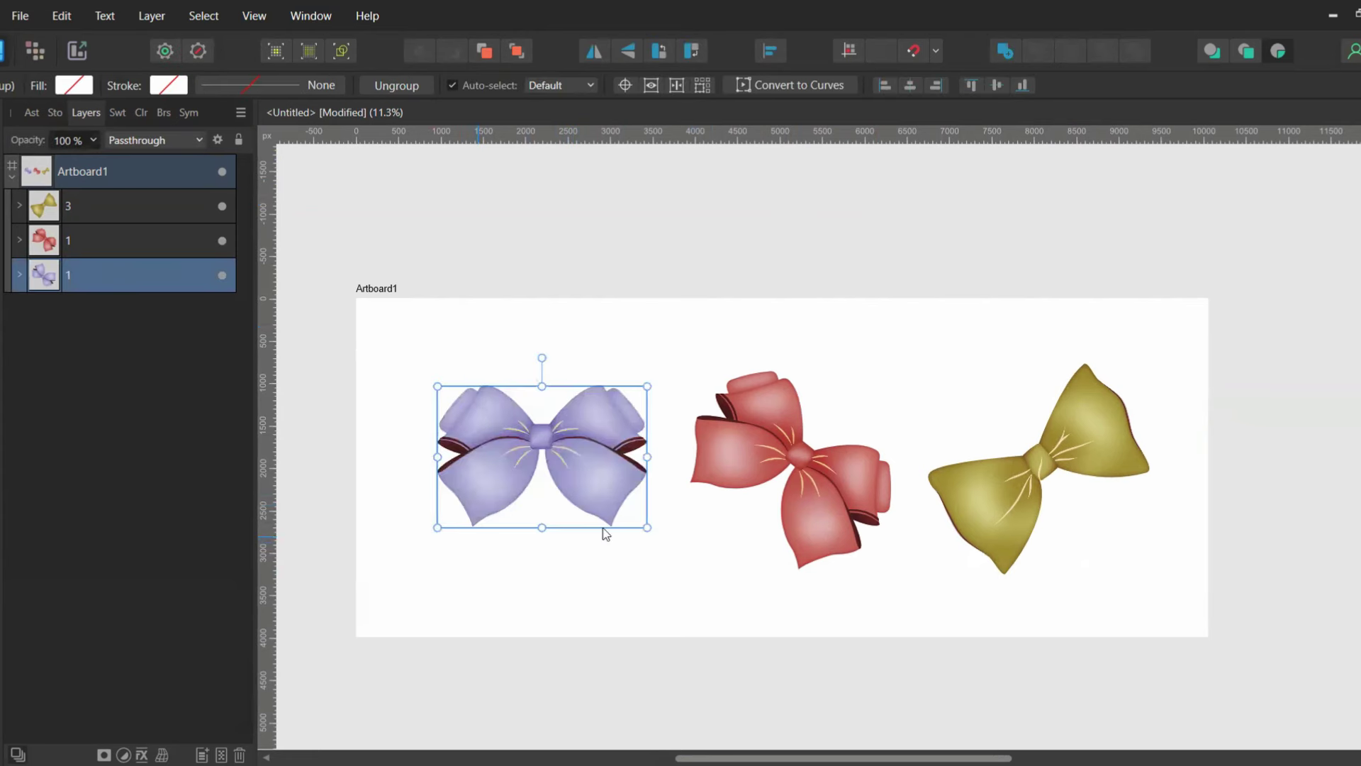
{"action": "left_click", "coordinate": [787, 483]}
{"action": "double_click", "coordinate": [853, 392]}
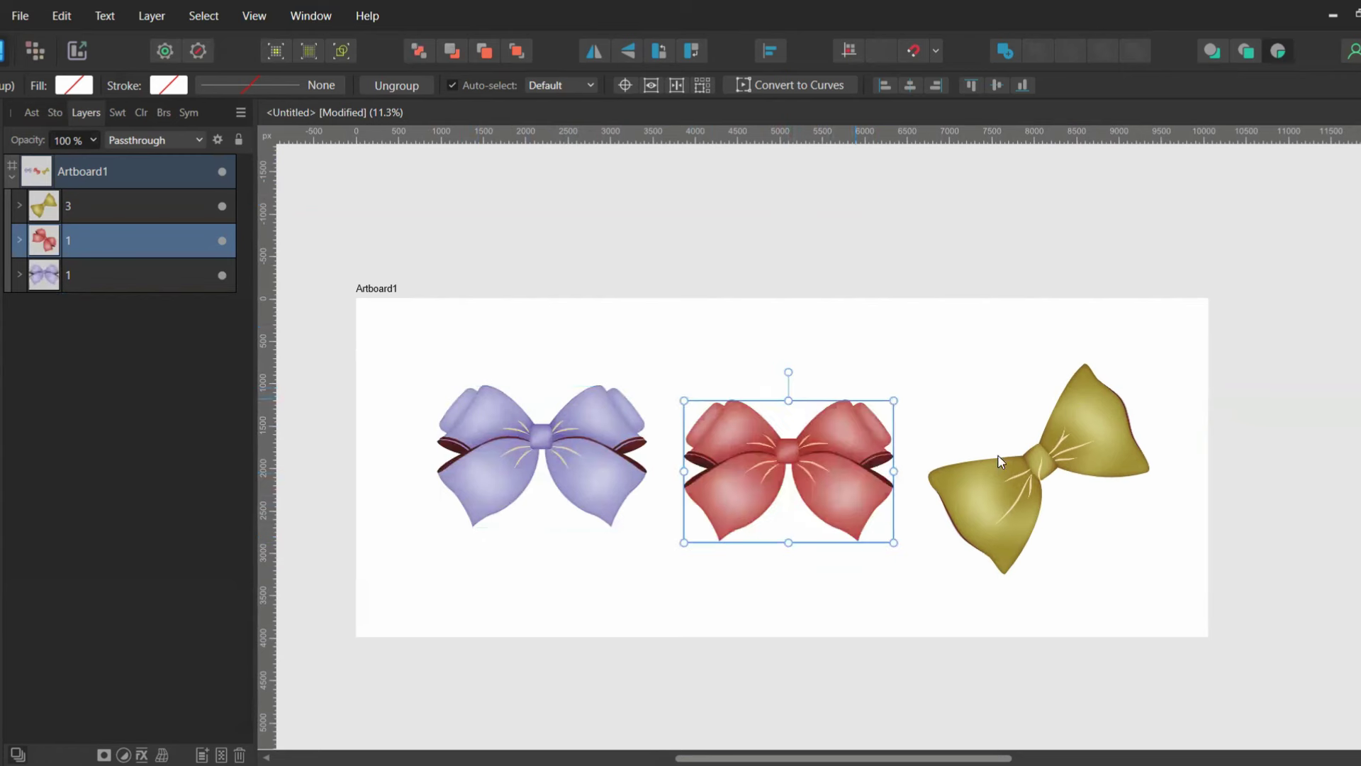
{"action": "left_click", "coordinate": [1074, 491]}
{"action": "left_click", "coordinate": [1077, 454]}
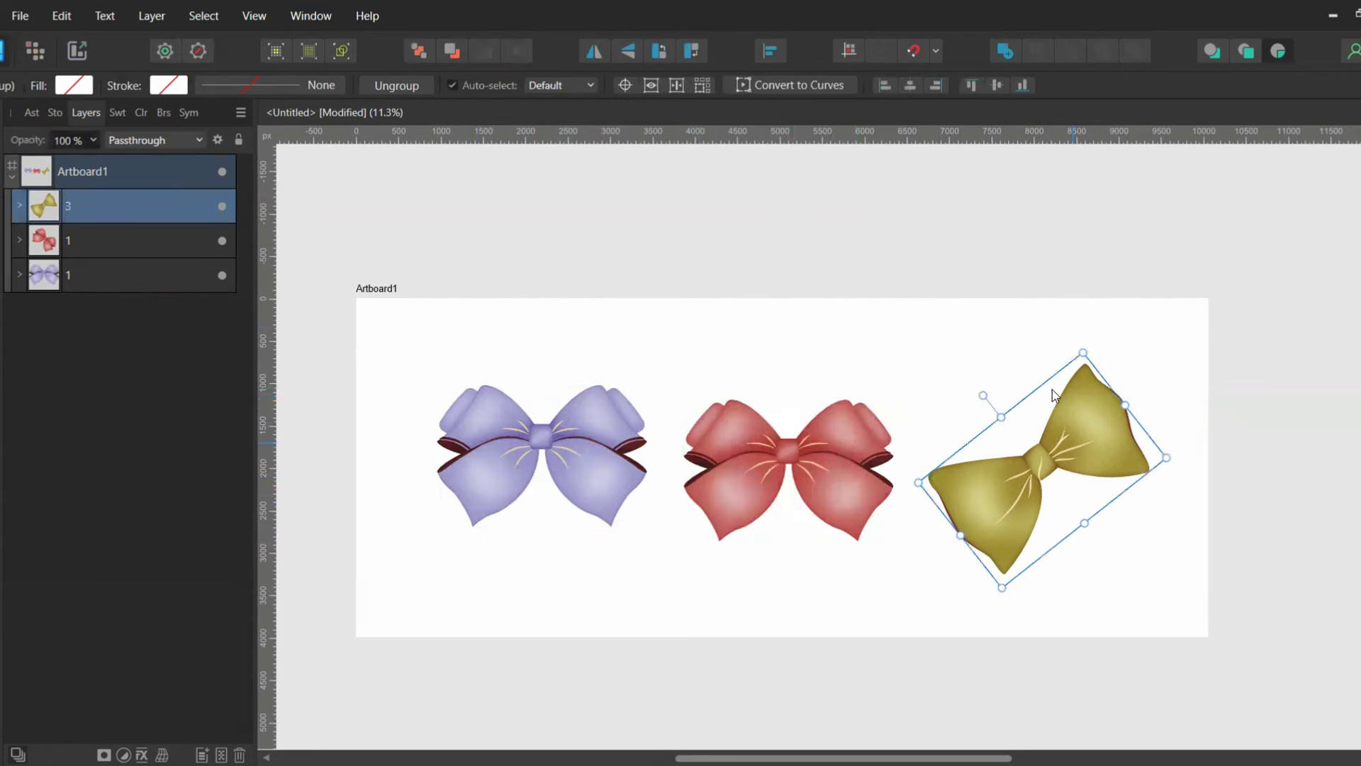
{"action": "double_click", "coordinate": [981, 397]}
{"action": "left_click", "coordinate": [939, 242]}
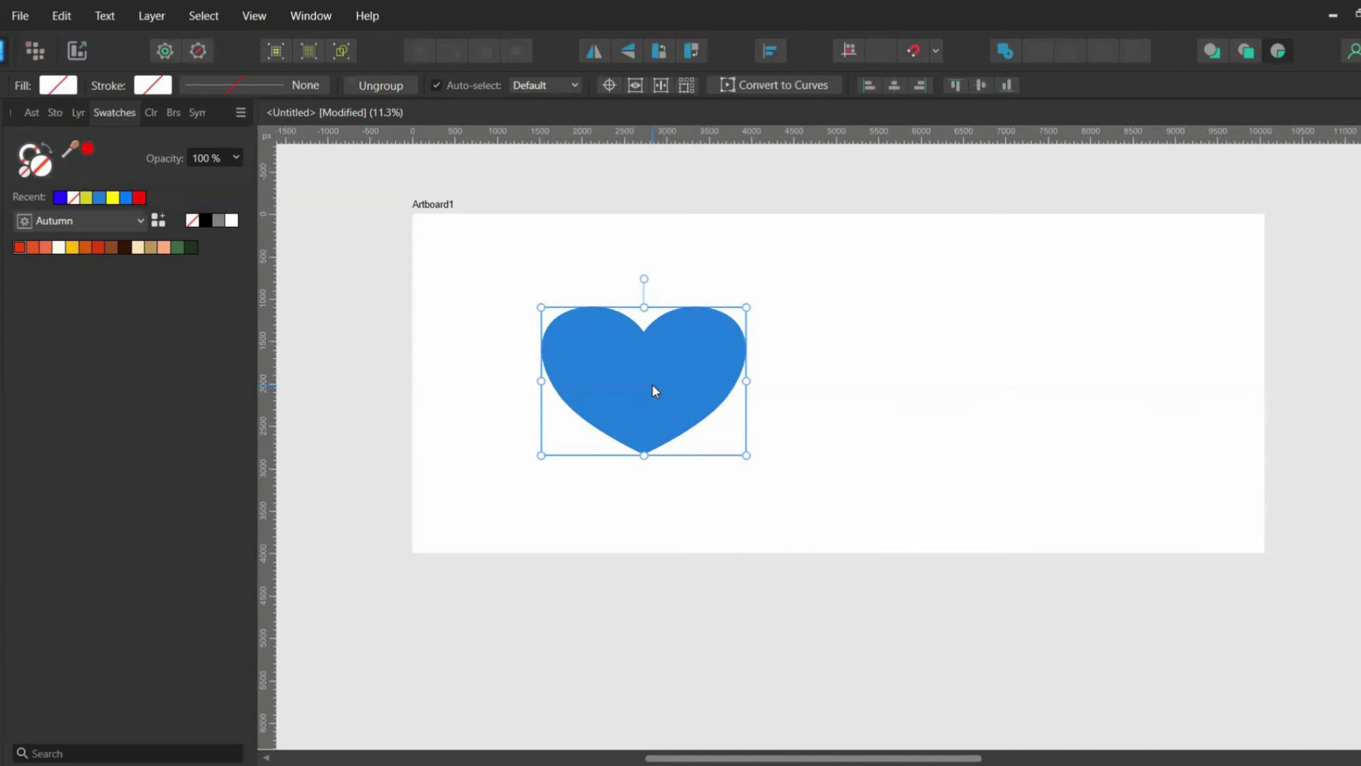
Step: Select the heart inside its group, show its curve nodes, then return to the Move Tool
{"action": "double_click", "coordinate": [652, 384]}
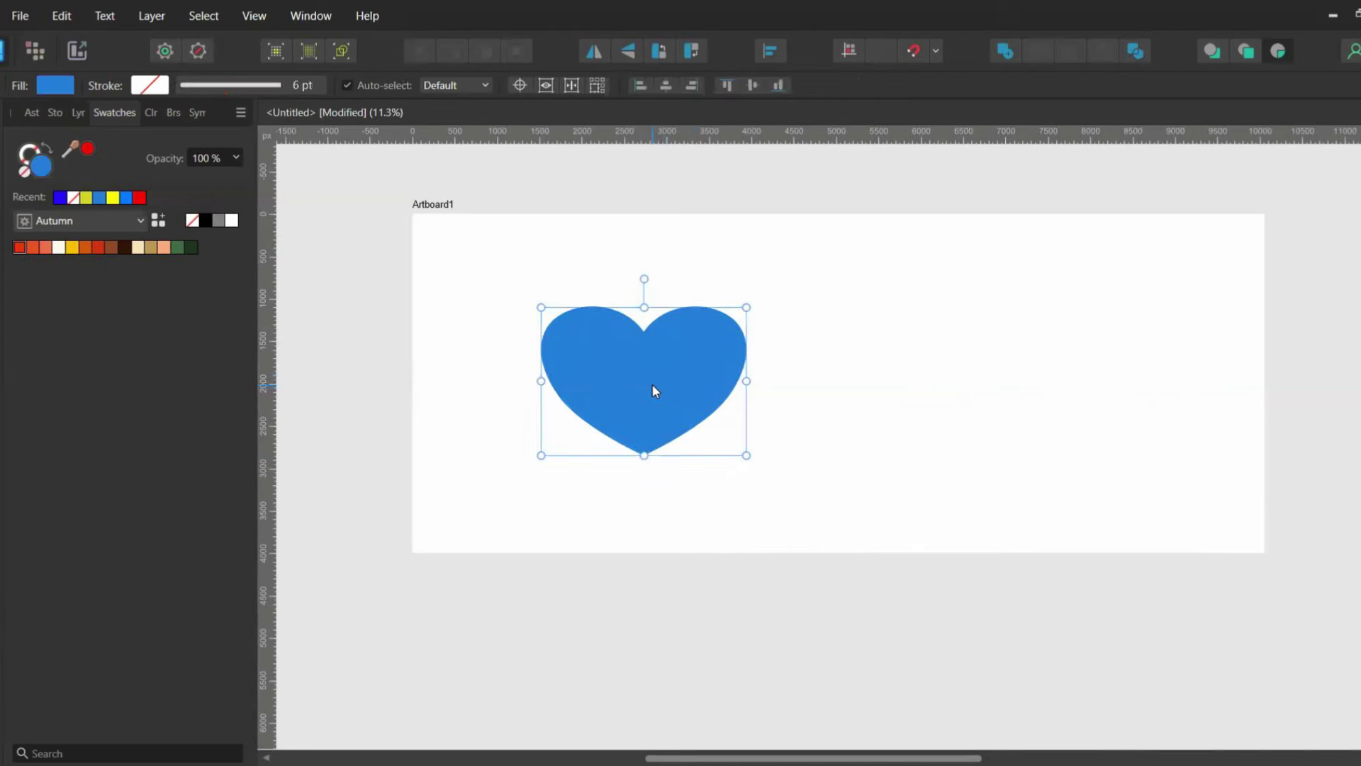
{"action": "double_click", "coordinate": [653, 386]}
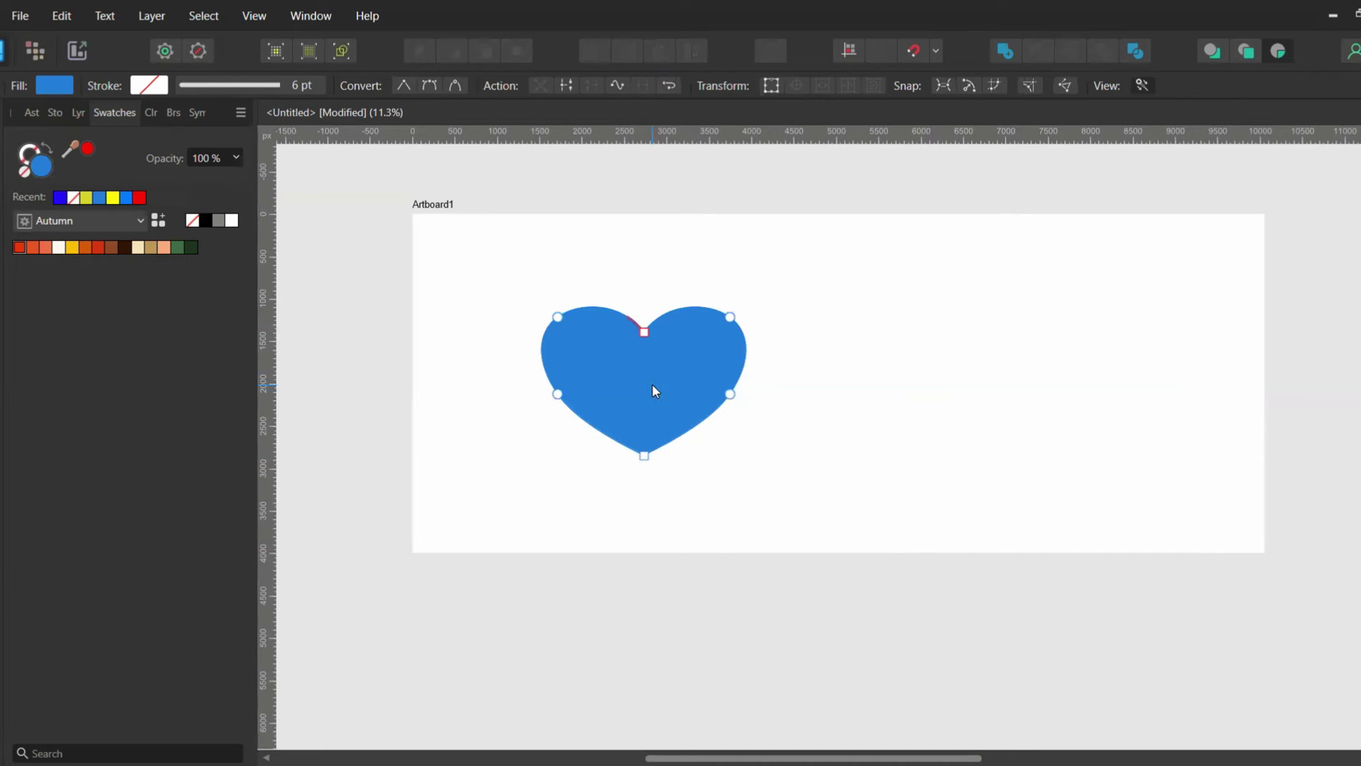
{"action": "key", "text": "v"}
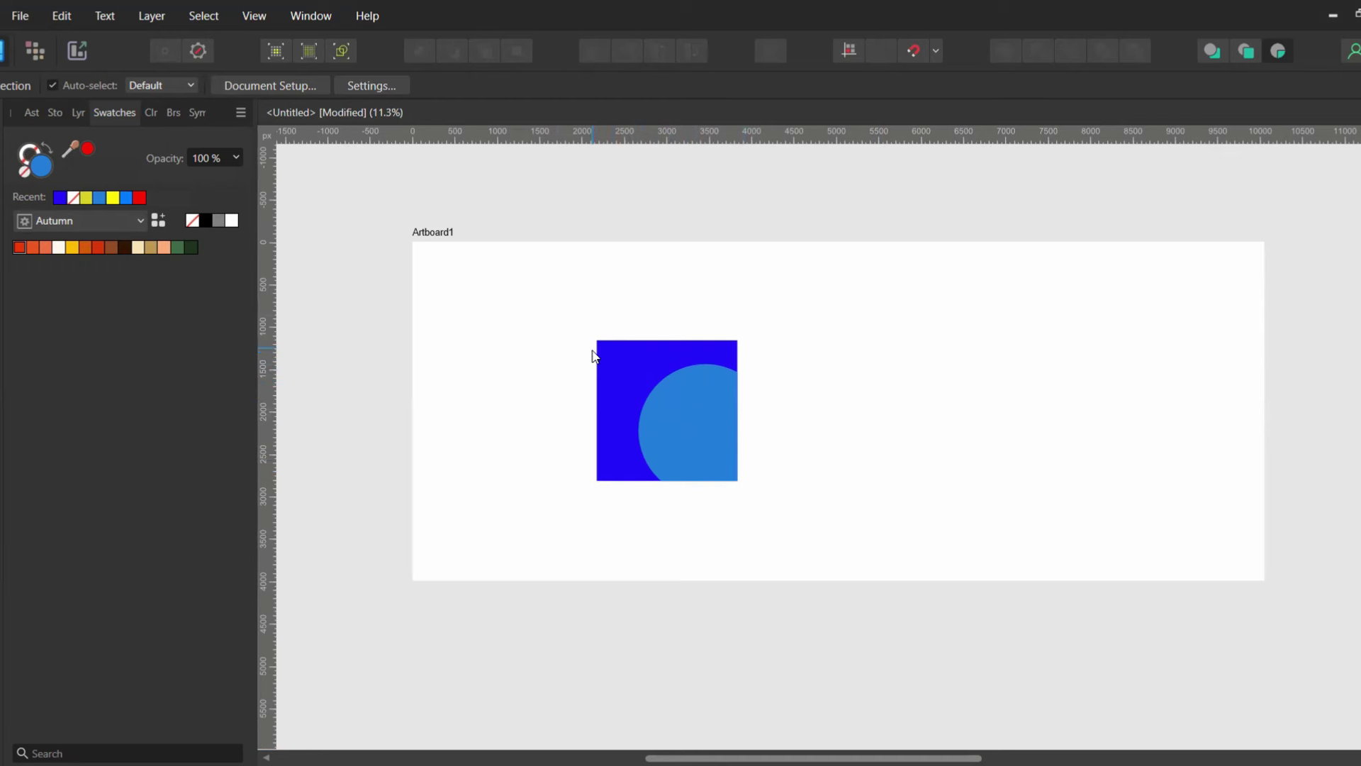
Step: Select the blue square, try a corner resize, and undo it
{"action": "left_click", "coordinate": [723, 354]}
{"action": "mouse_move", "coordinate": [737, 341]}
{"action": "left_mouse_down"}
{"action": "mouse_move", "coordinate": [741, 305]}
{"action": "mouse_move", "coordinate": [860, 328]}
{"action": "mouse_move", "coordinate": [760, 328]}
{"action": "left_mouse_up"}
{"action": "key", "text": "ctrl+z"}
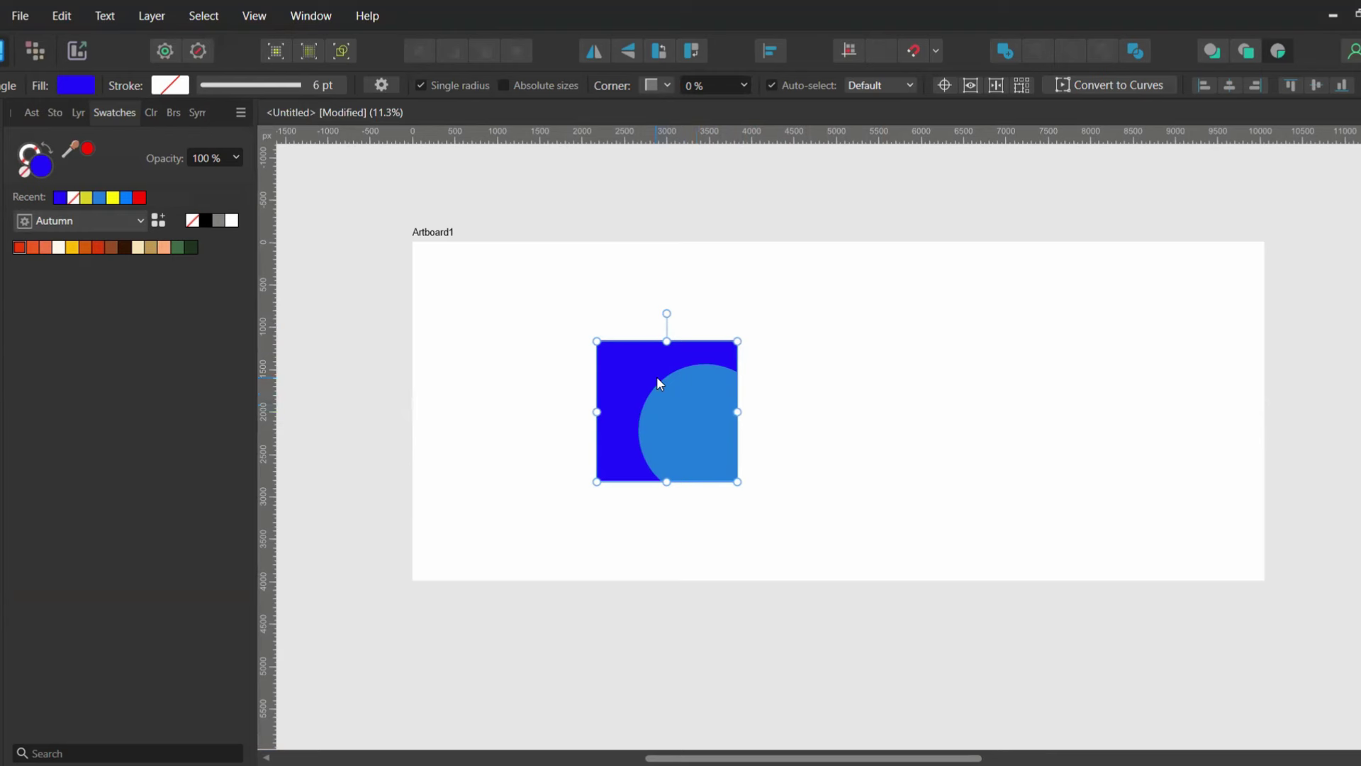
{"action": "mouse_move", "coordinate": [660, 383]}
{"action": "left_mouse_down"}
{"action": "mouse_move", "coordinate": [653, 413]}
{"action": "mouse_move", "coordinate": [717, 398]}
{"action": "mouse_move", "coordinate": [658, 381]}
{"action": "left_mouse_up"}
Step: Widen the square rightward and extend it downward while the inner circle keeps its shape
{"action": "left_click_drag", "start_coordinate": [736, 409], "coordinate": [840, 409]}
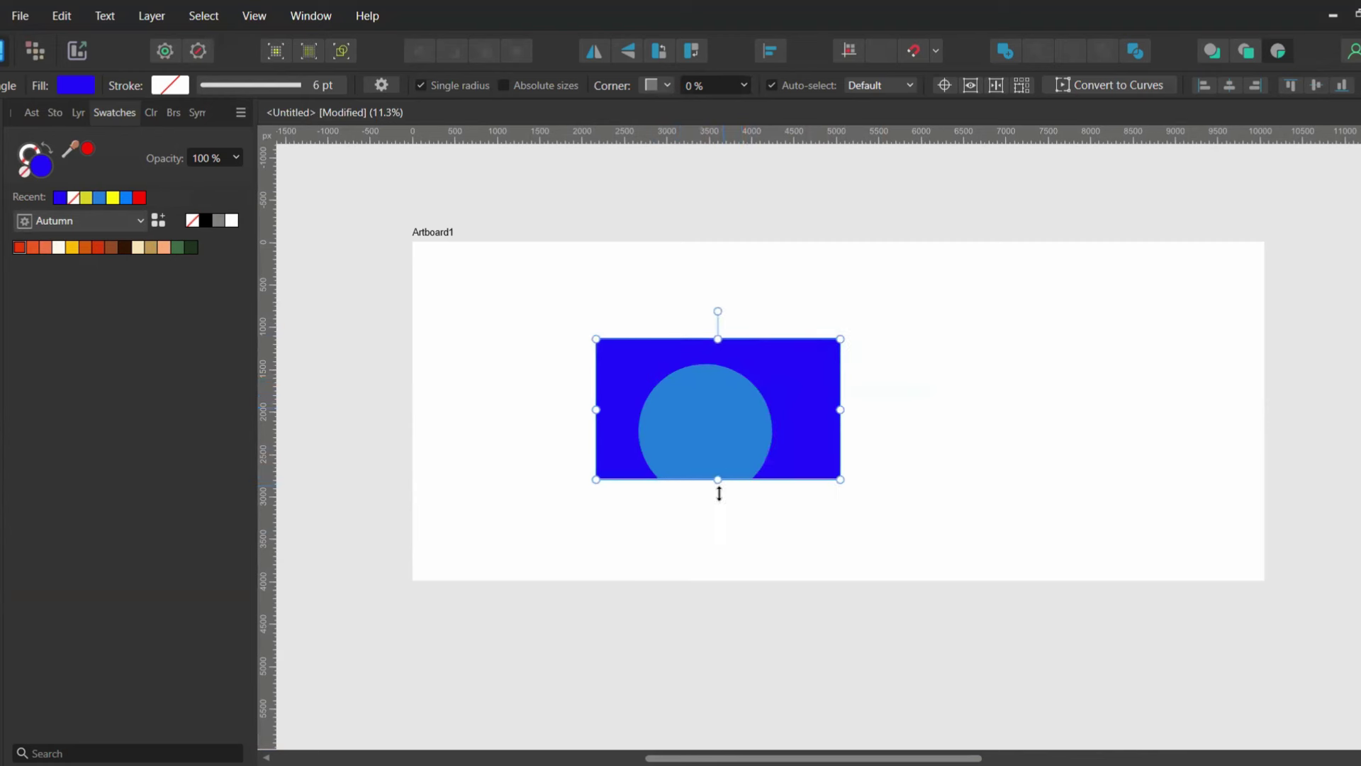
{"action": "left_click_drag", "start_coordinate": [717, 480], "coordinate": [718, 538]}
{"action": "left_click_drag", "start_coordinate": [596, 538], "coordinate": [571, 516]}
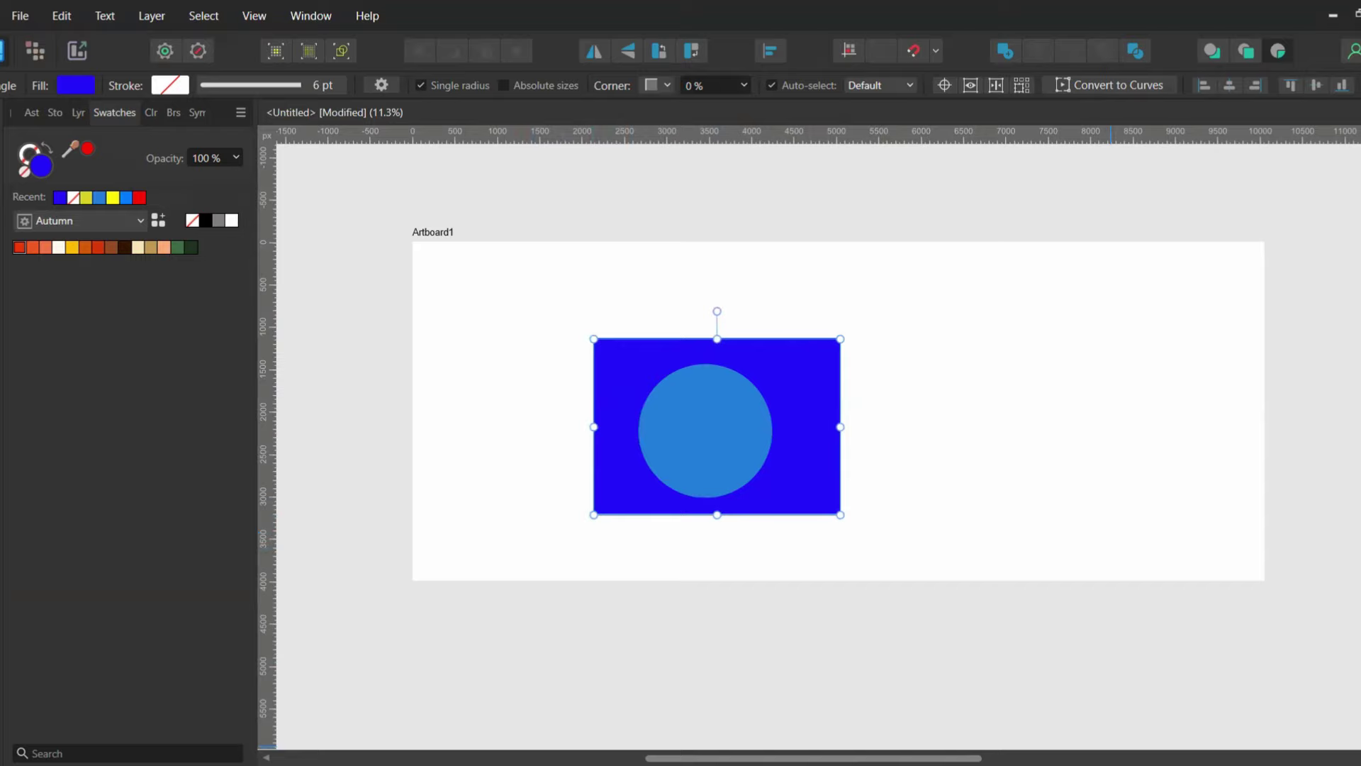